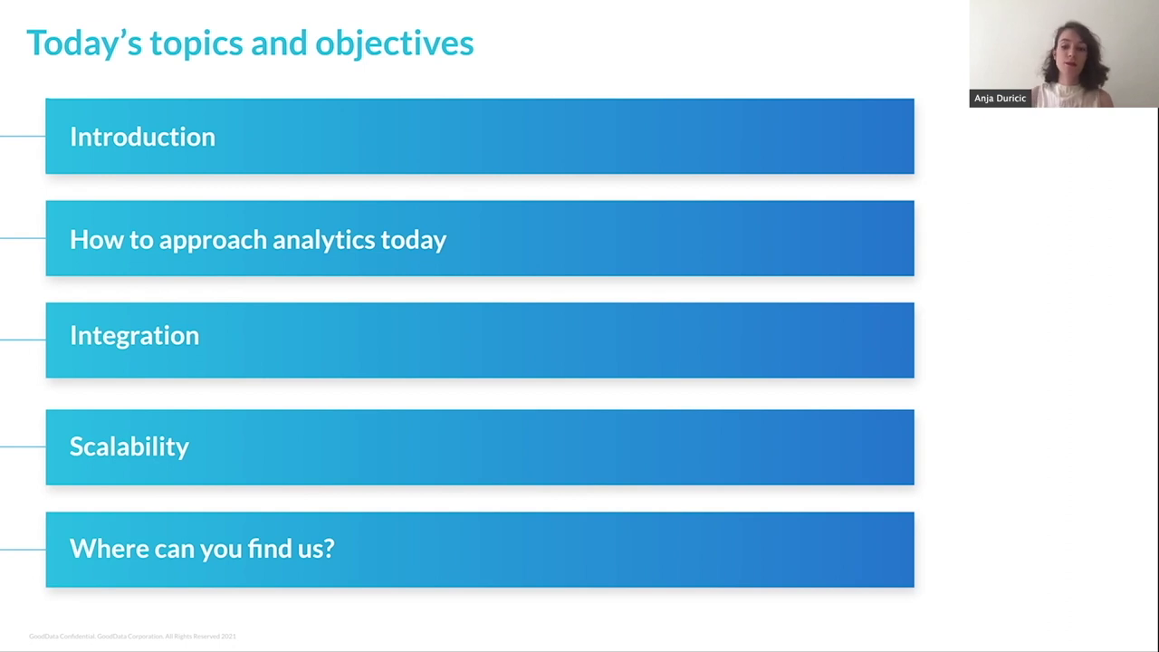
- Advance from the agenda to the company-facts slide: 350+ employees, 200+ engineers, San Francisco HQ
key(Right)
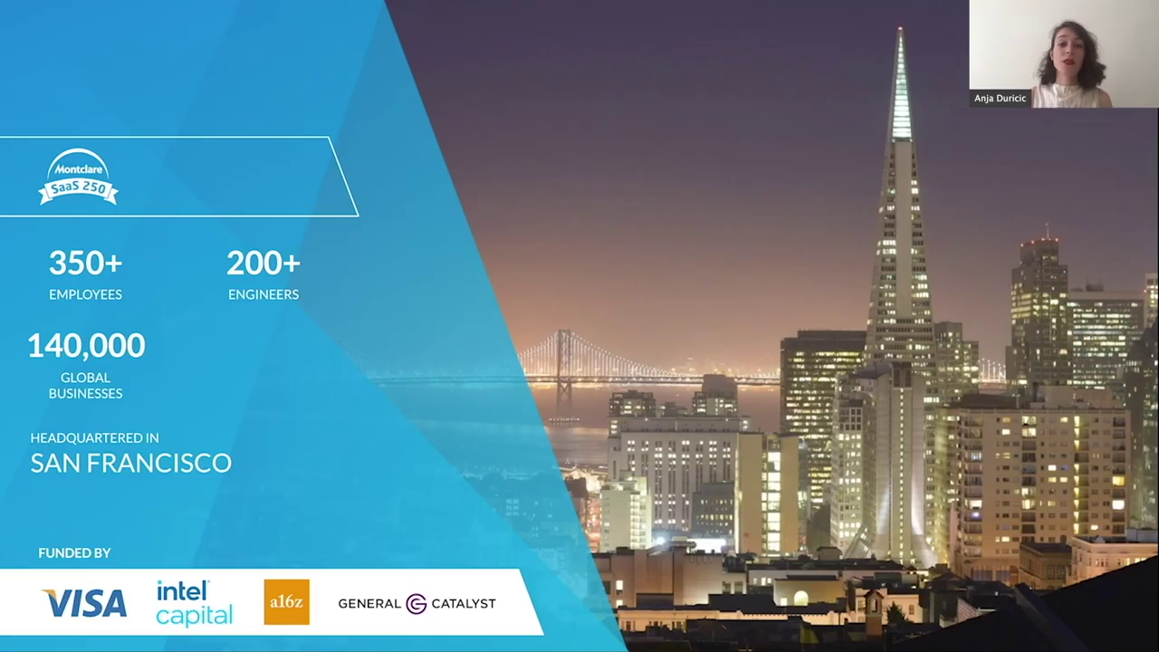
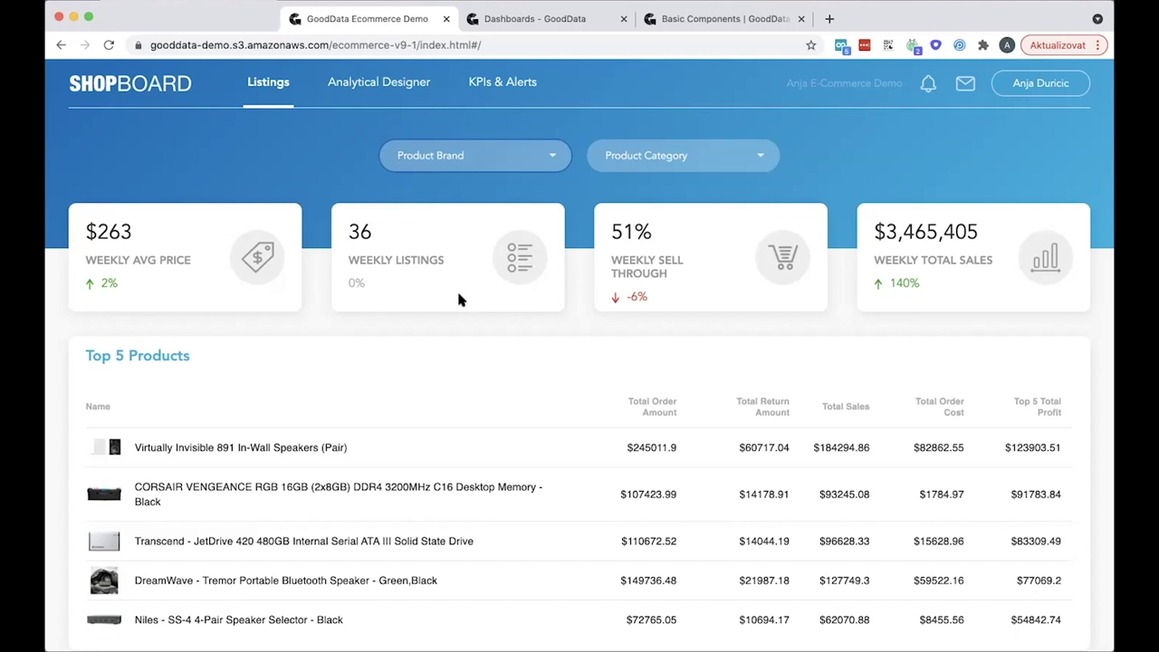
- Filter the Listings dashboard to the Apple brand and review the updated KPIs and charts
scroll(326, 262, down, 3)
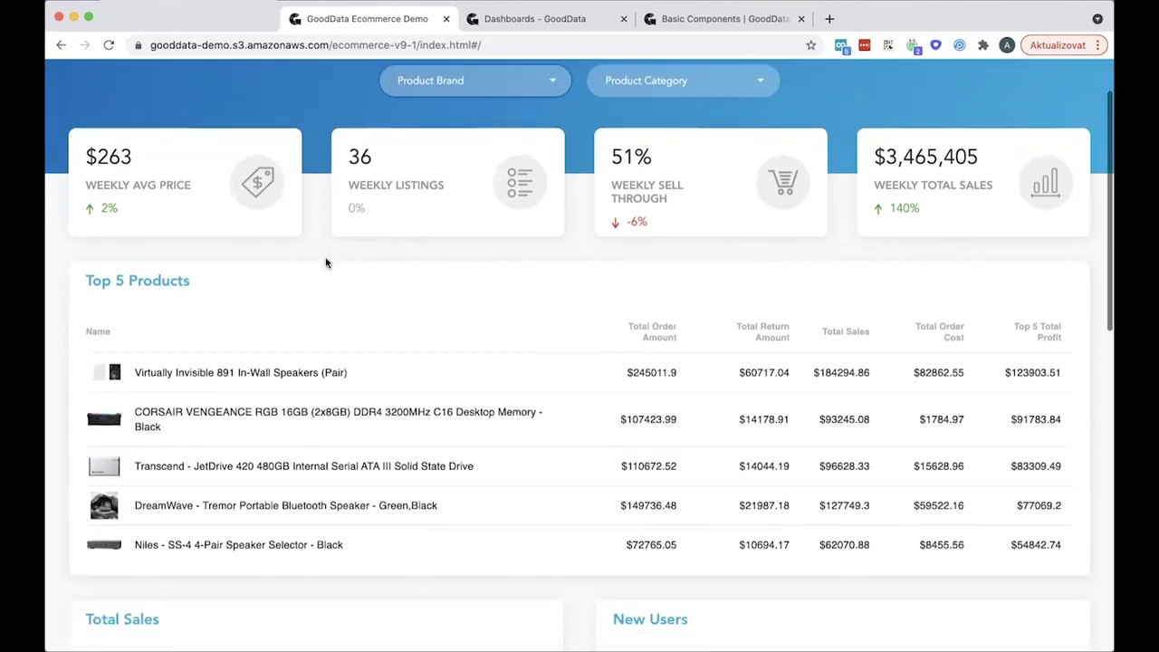
scroll(308, 260, down, 2)
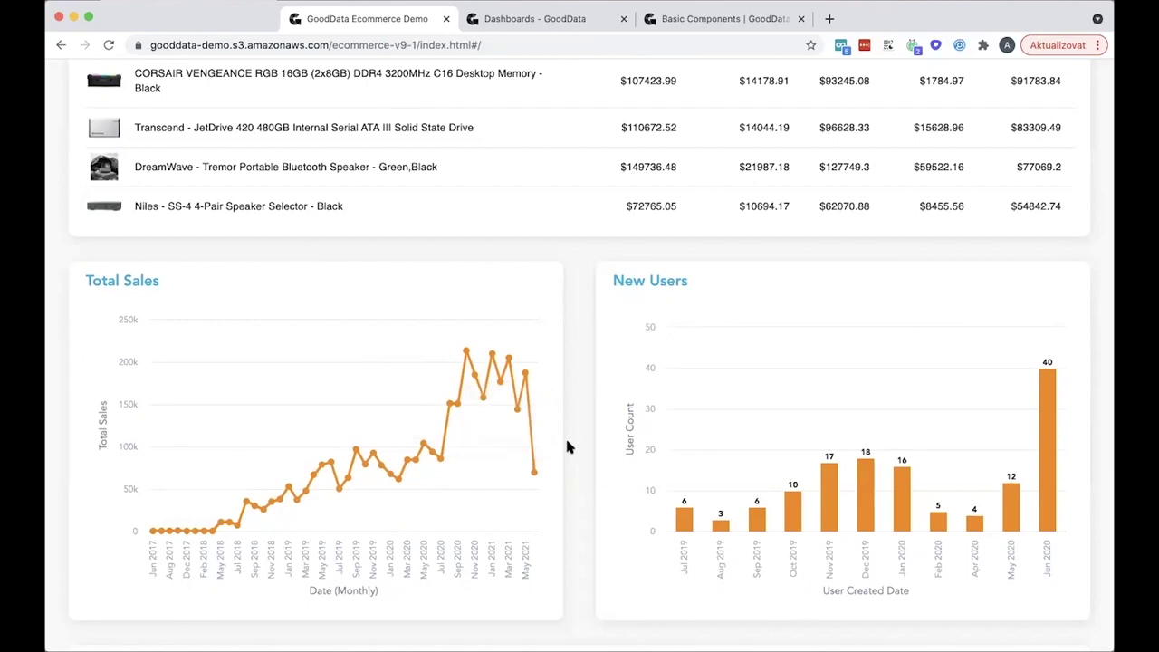
scroll(568, 445, down, 3)
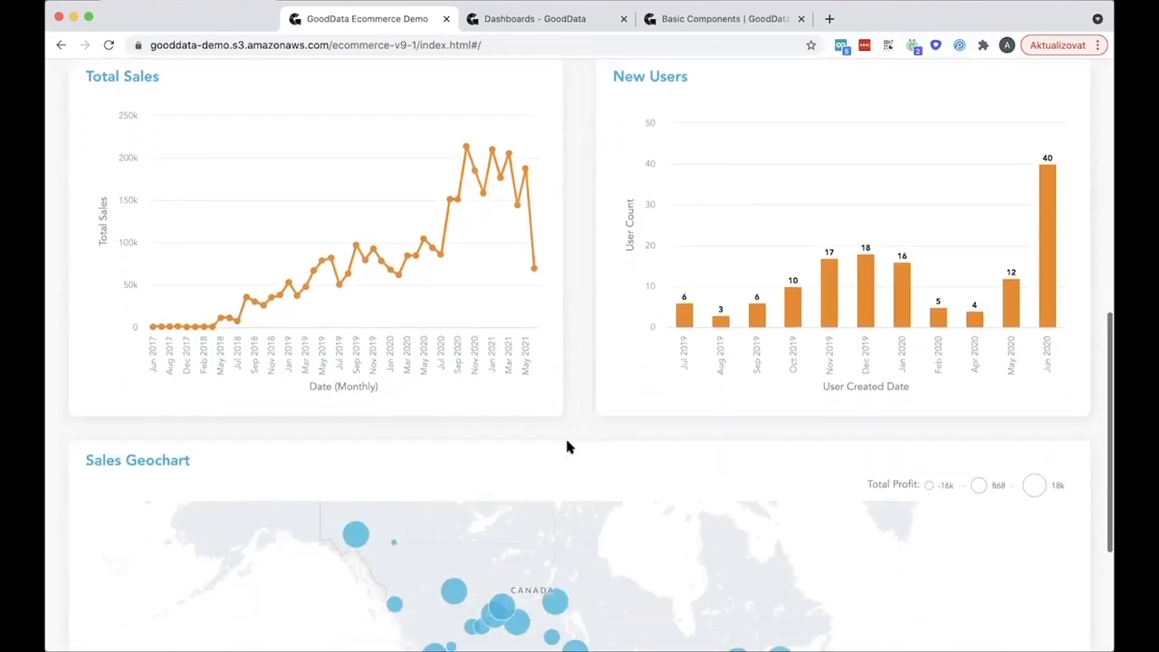
scroll(568, 446, up, 8)
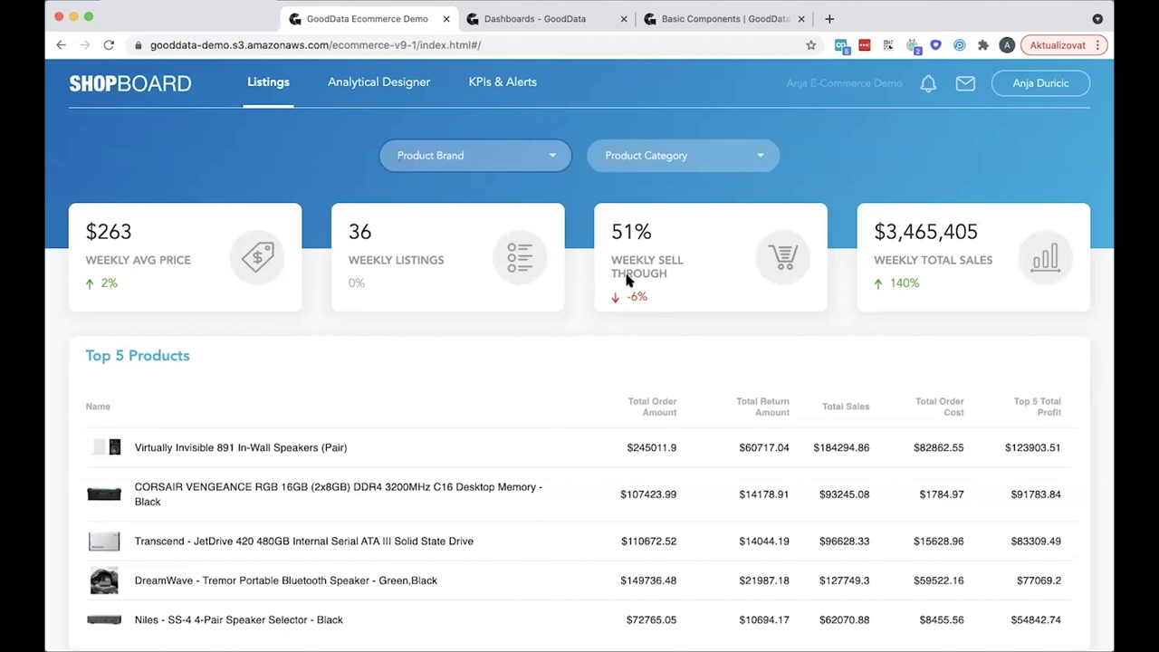
click(530, 171)
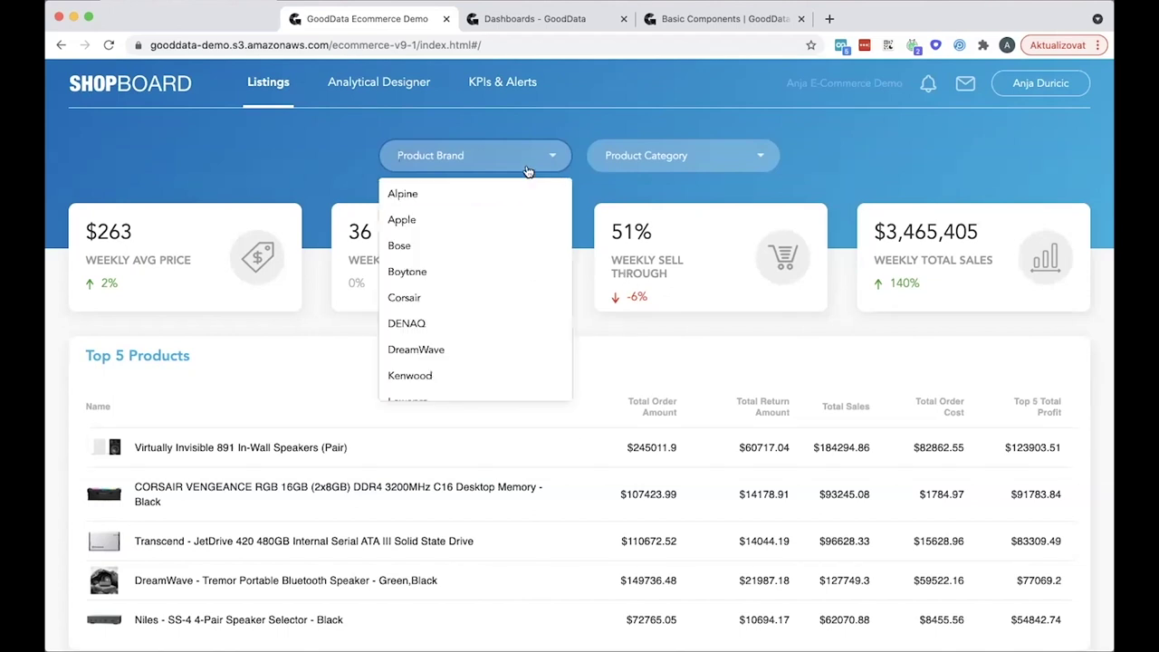
click(492, 221)
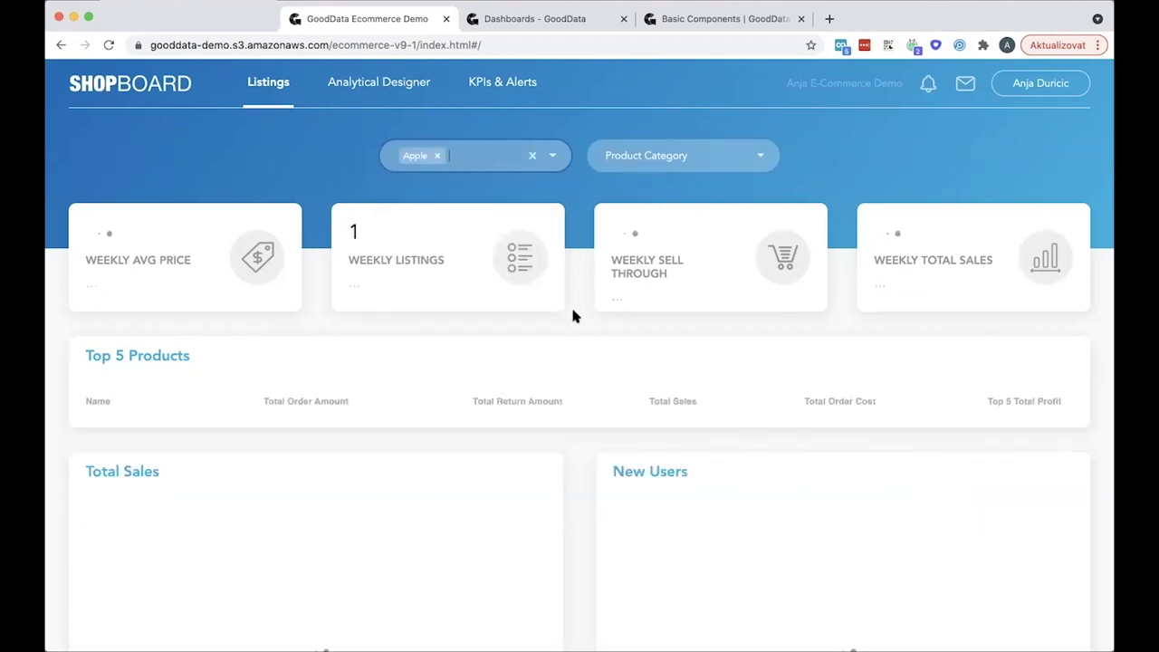
scroll(572, 315, down, 3)
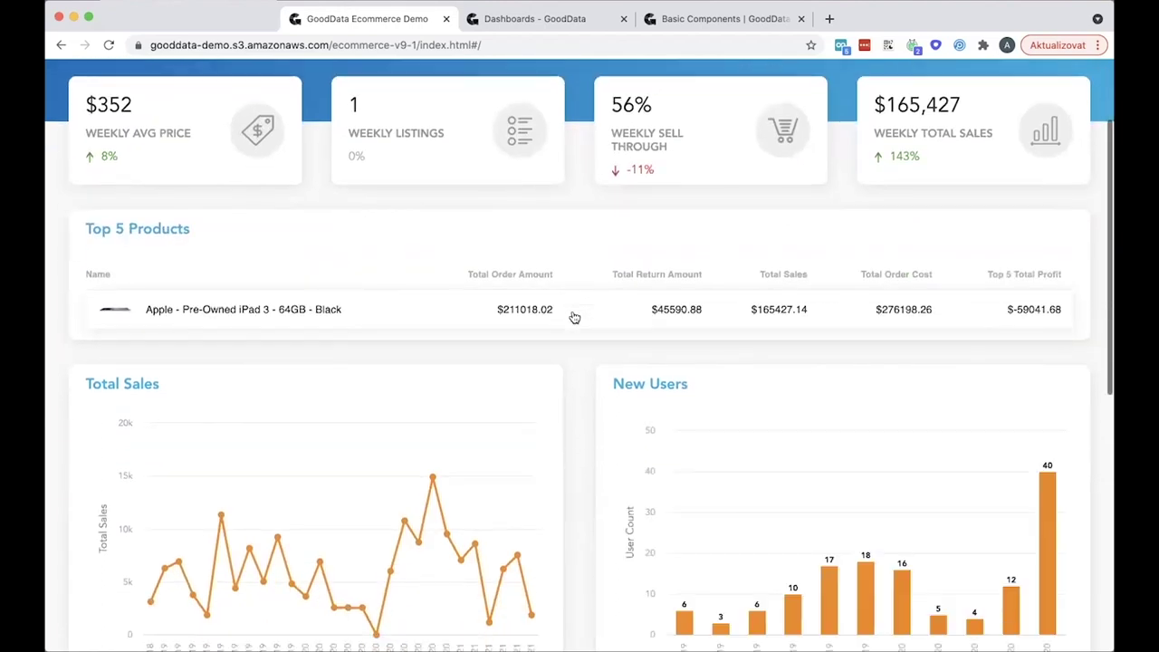
scroll(573, 316, down, 1)
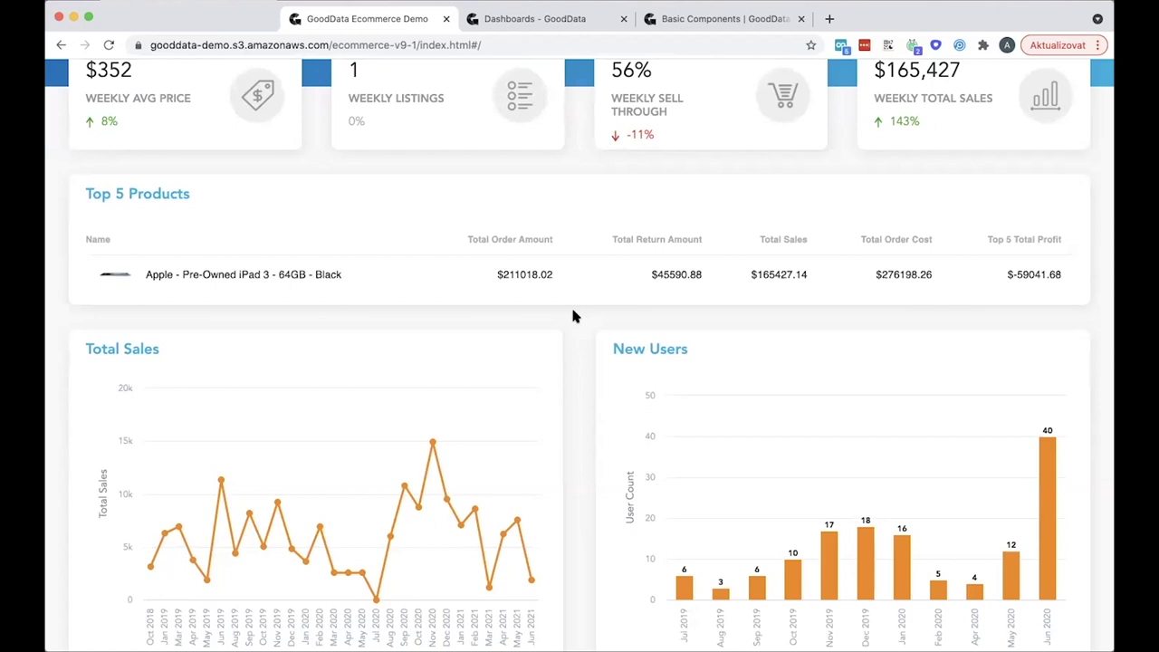
scroll(573, 314, up, 4)
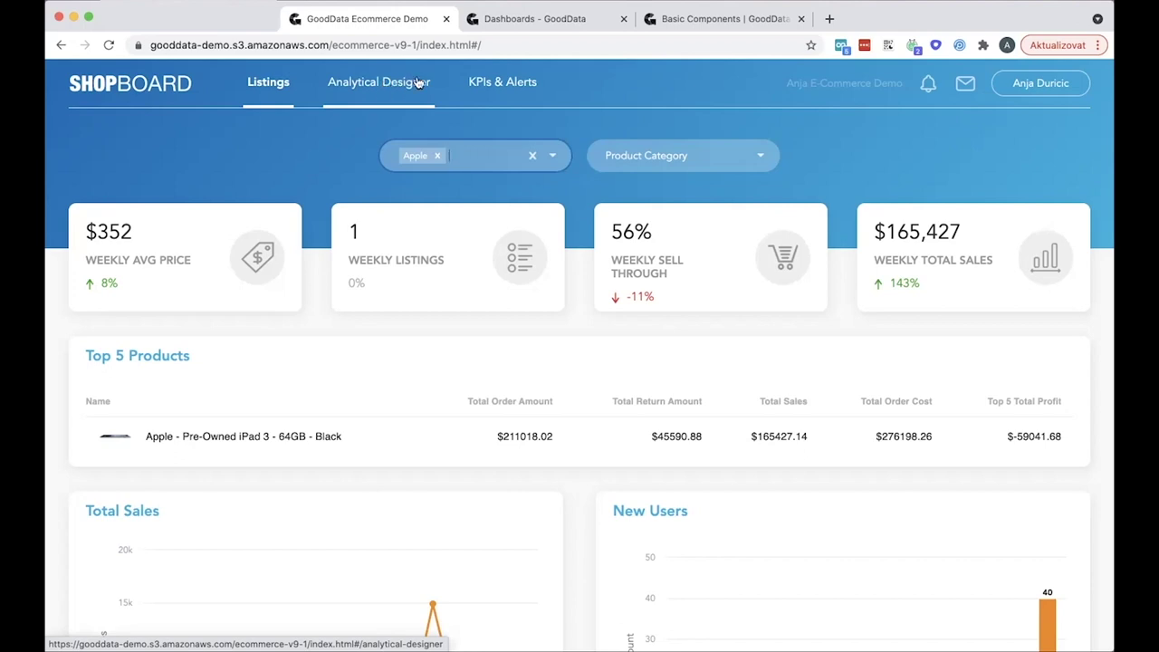
- Open the KPIs & Alerts Overview dashboard and inspect the Jan 2021 total sales drill-down
click(489, 84)
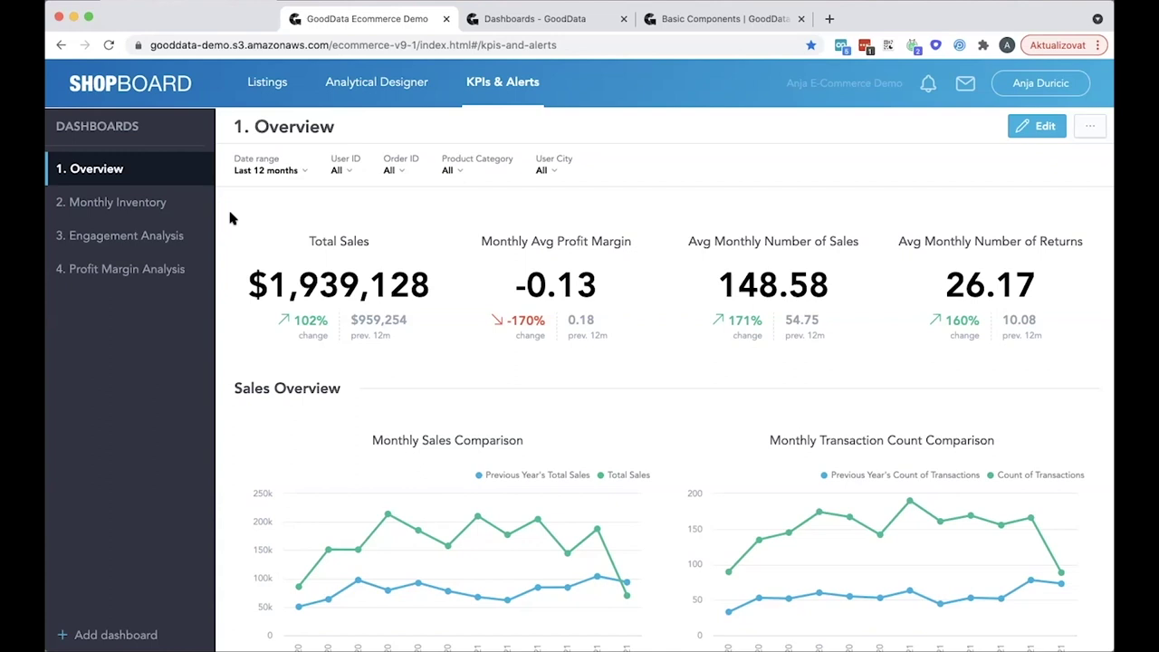
scroll(229, 218, down, 3)
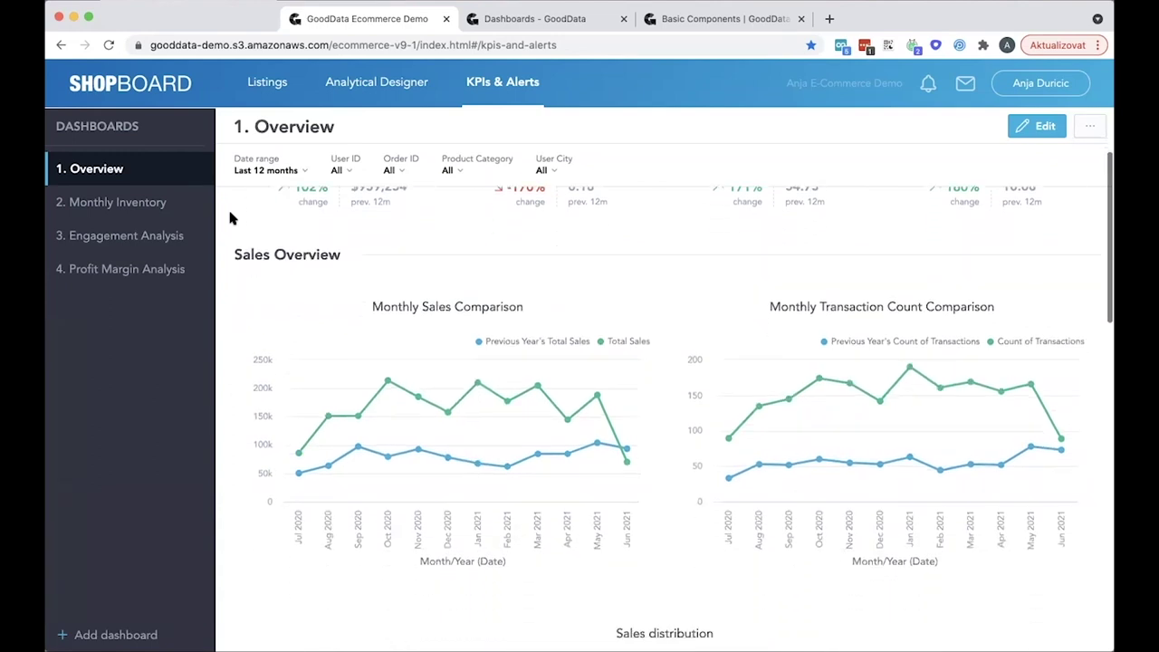
click(481, 377)
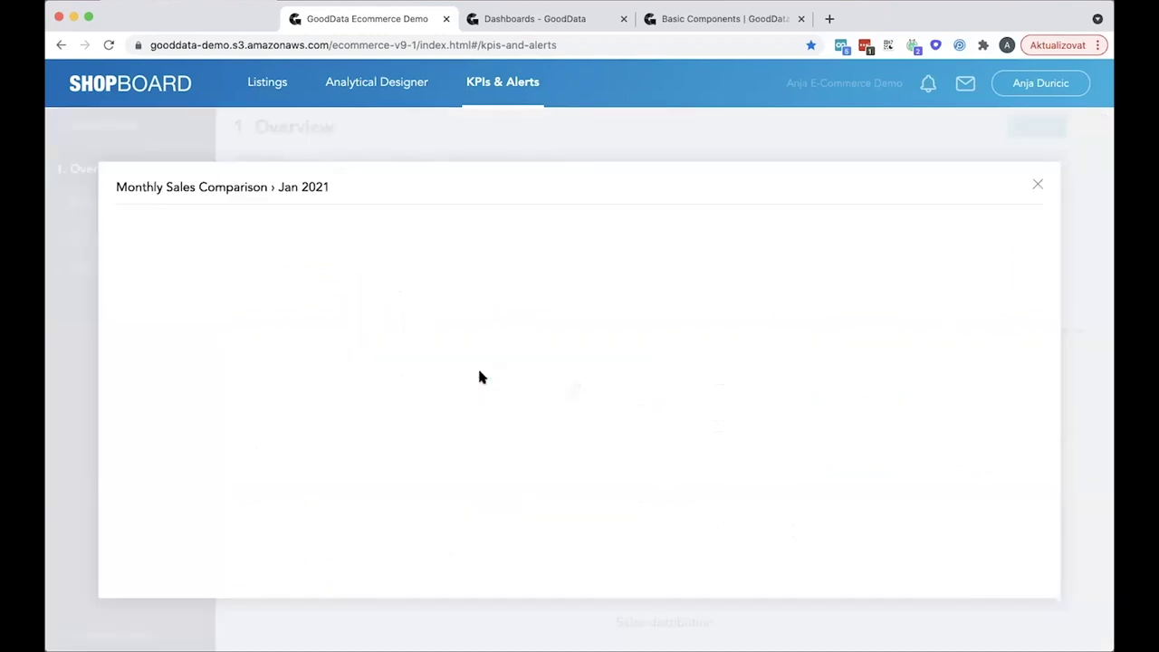
click(570, 135)
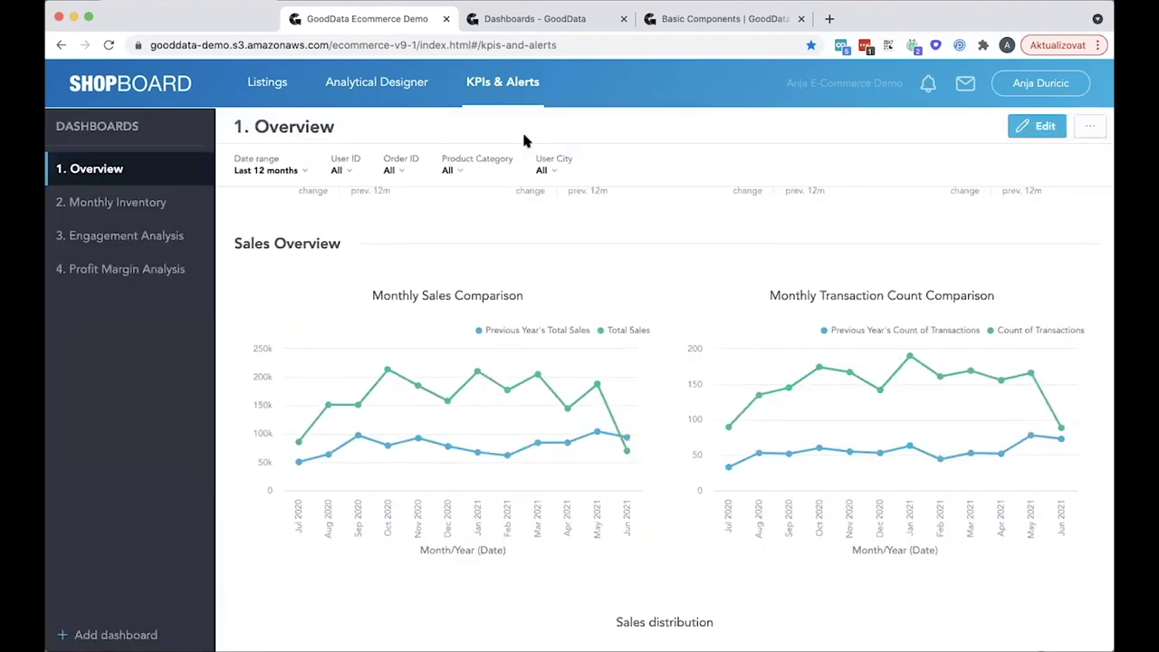
- Review the sales map and profit-reducing product tables, then open the 2. Monthly Inventory dashboard
scroll(321, 263, down, 2)
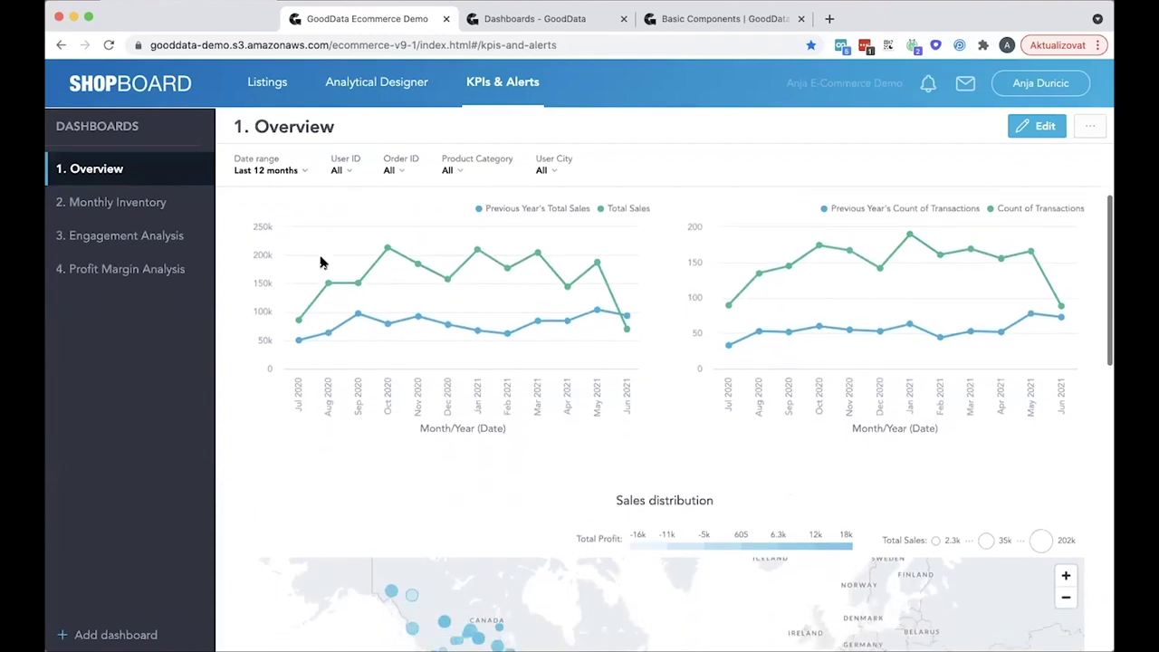
scroll(241, 253, down, 2)
scroll(242, 256, down, 6)
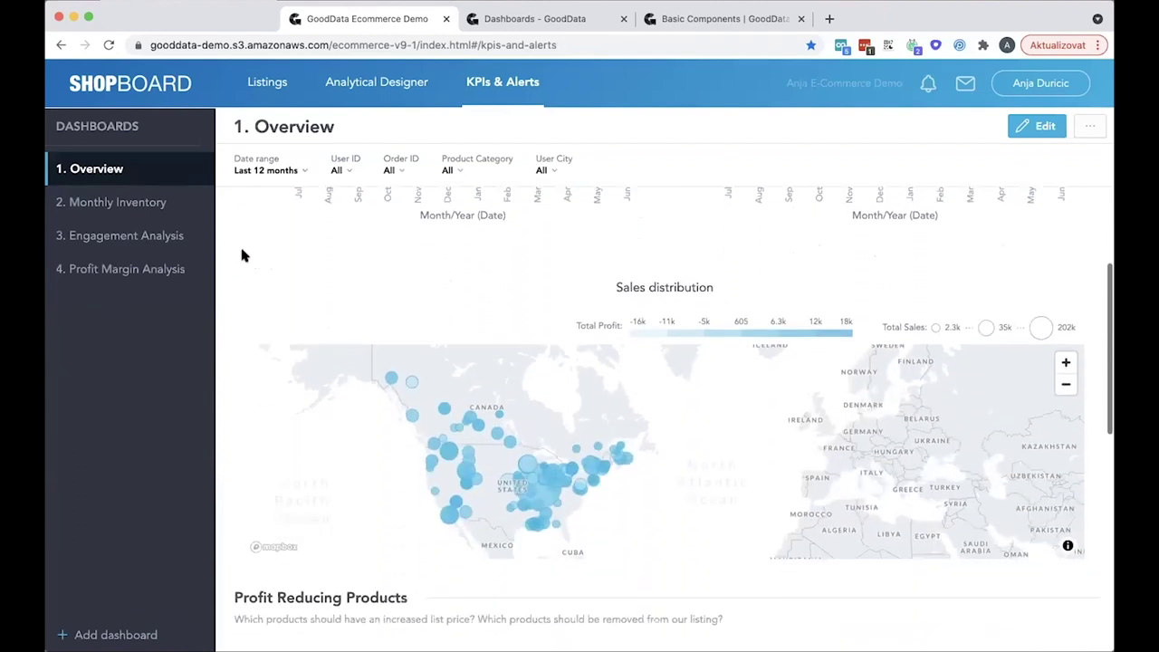
scroll(242, 257, down, 2)
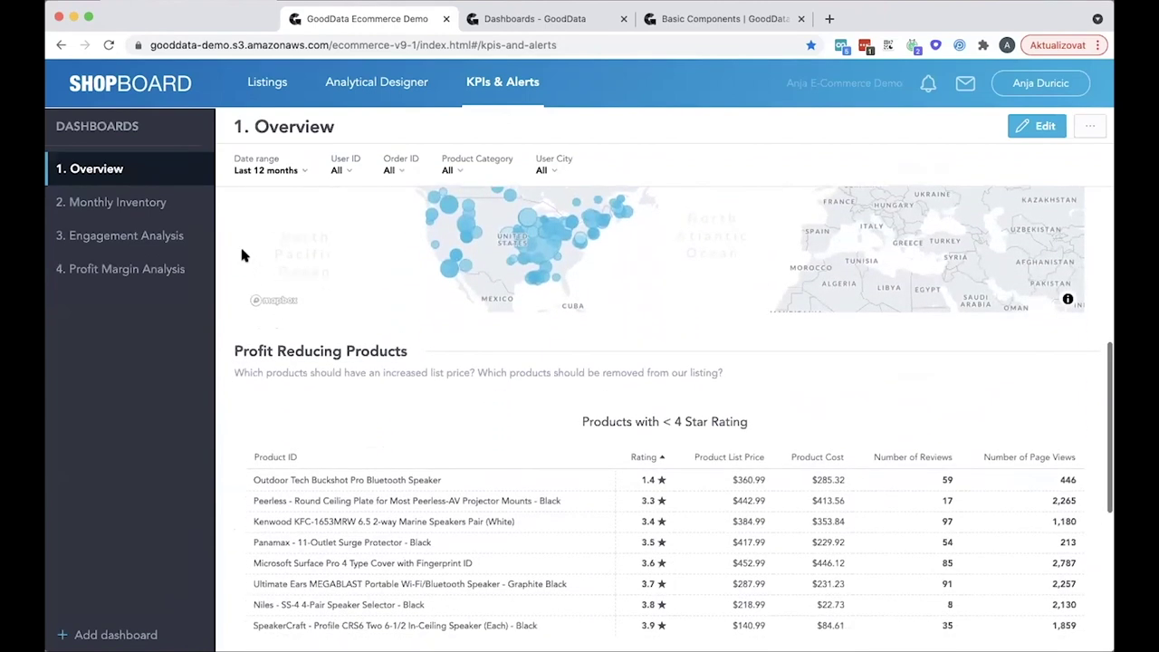
scroll(241, 256, down, 2)
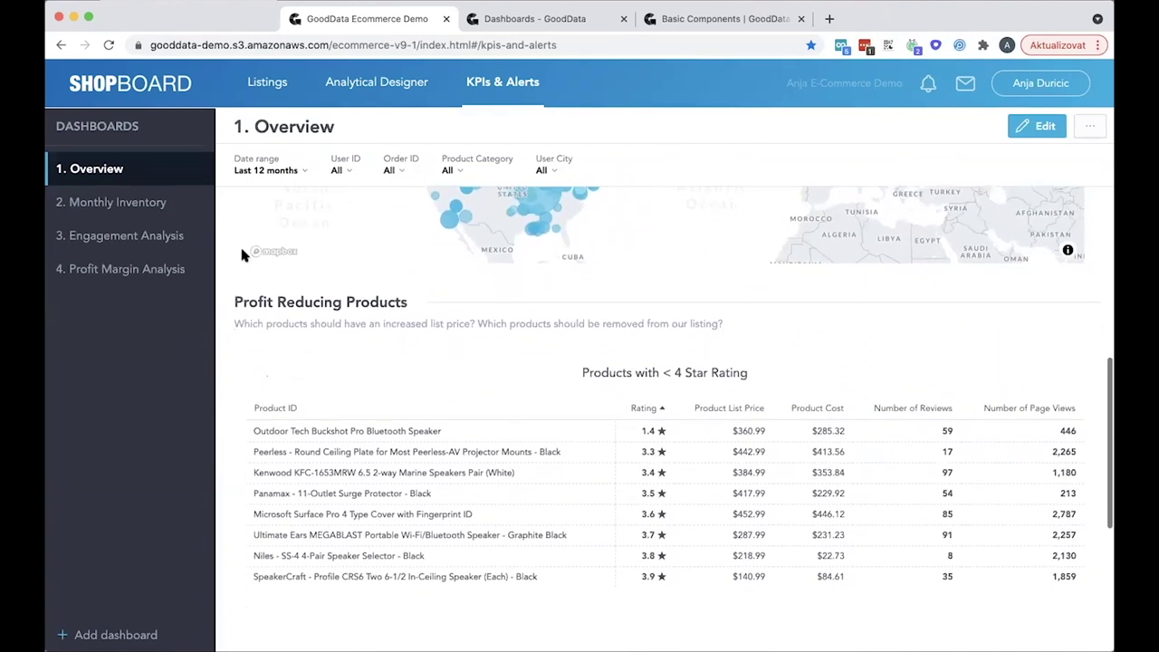
scroll(242, 256, down, 8)
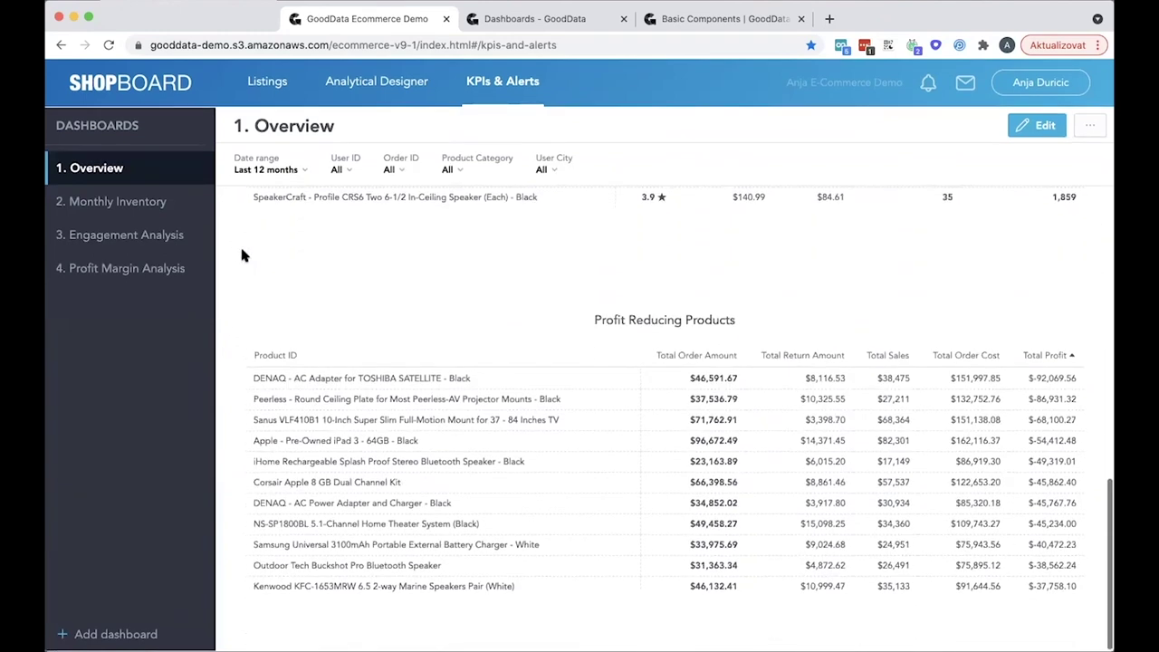
click(140, 198)
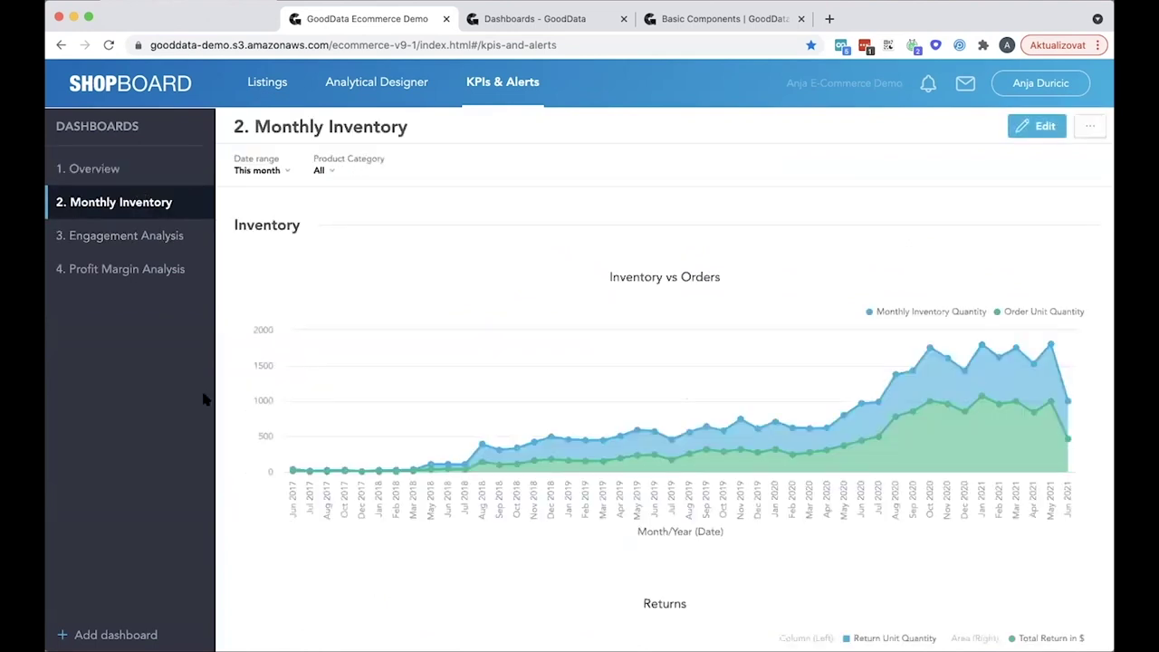
scroll(236, 400, down, 3)
scroll(236, 402, down, 3)
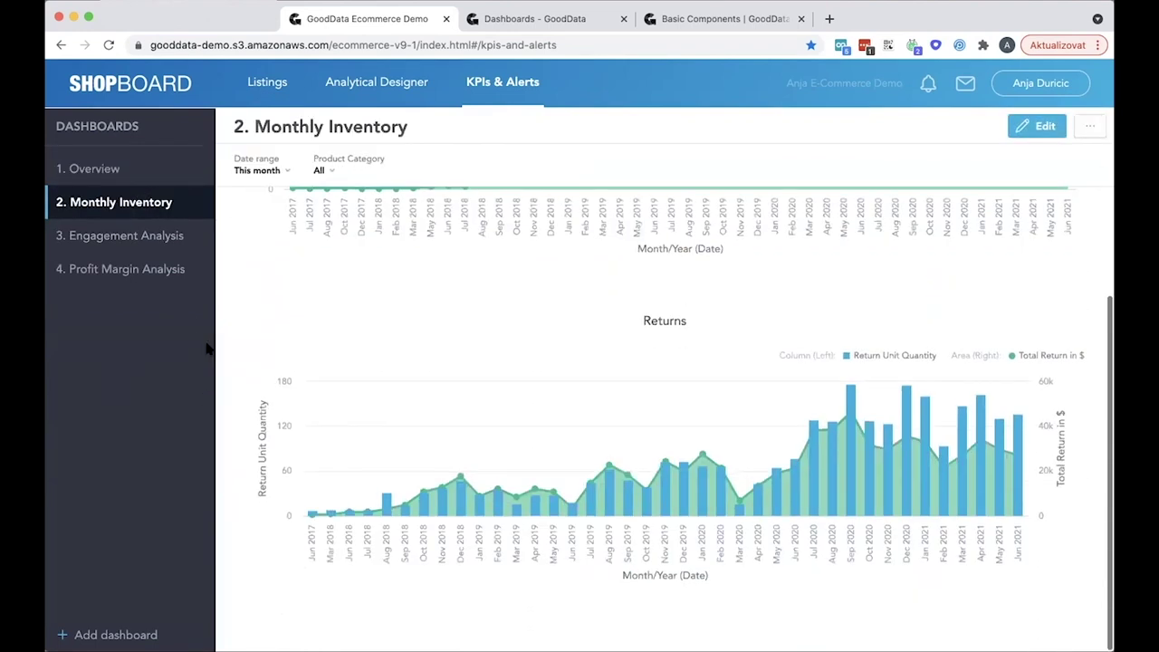
click(176, 237)
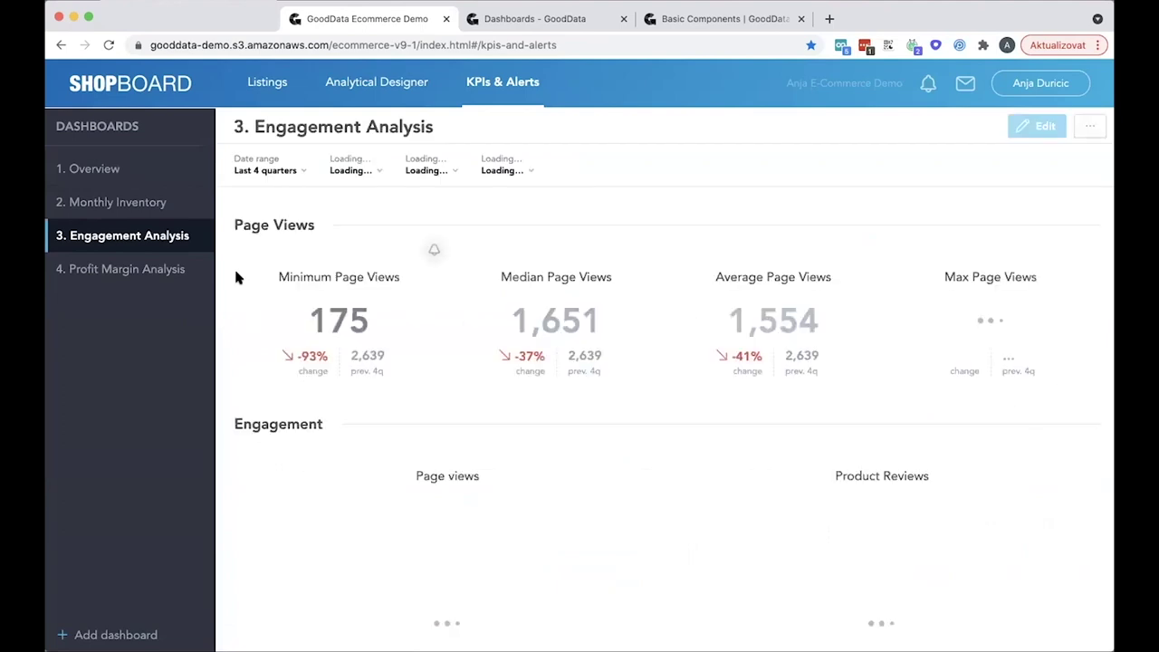
scroll(231, 327, down, 1)
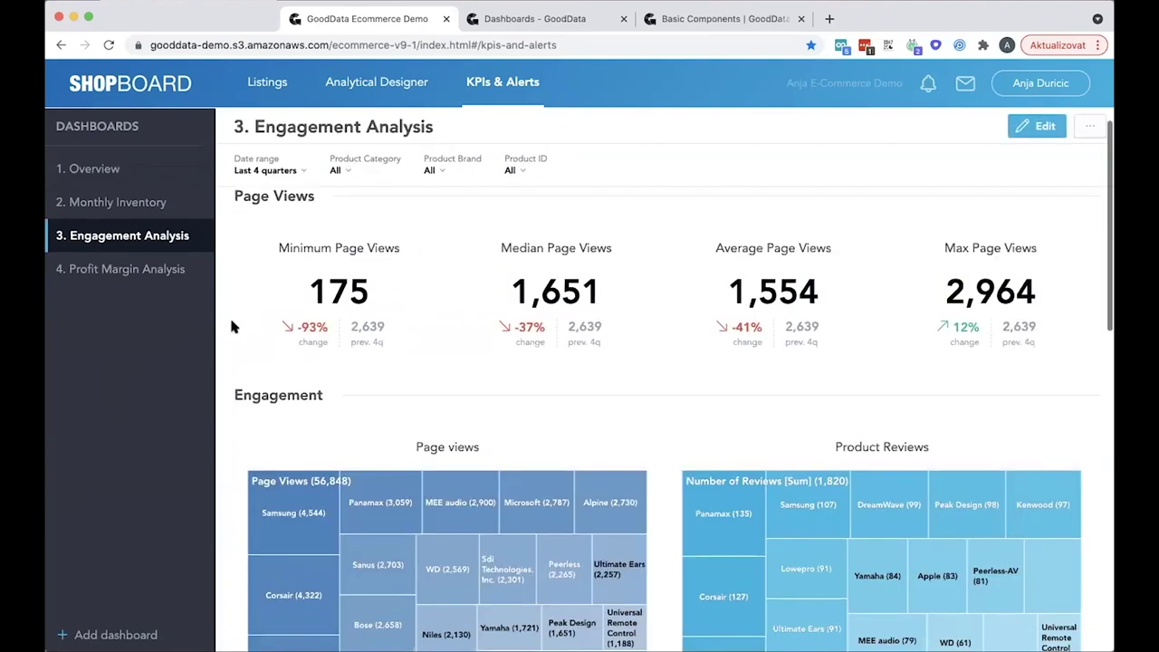
scroll(232, 371, down, 5)
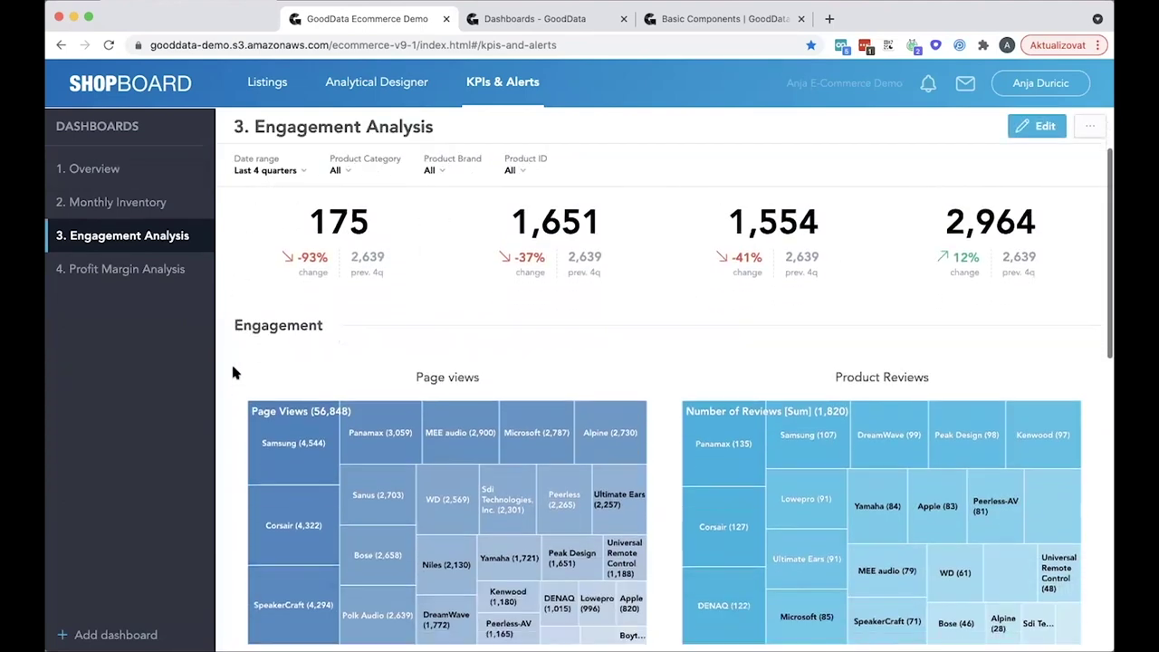
scroll(233, 366, down, 7)
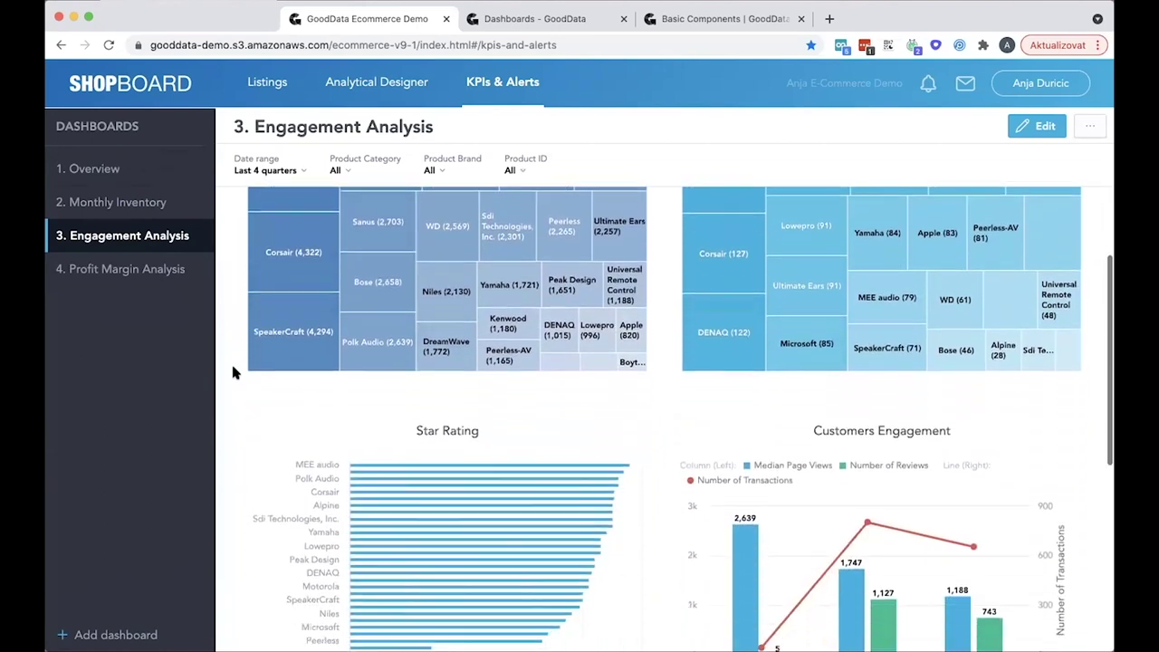
scroll(233, 371, down, 7)
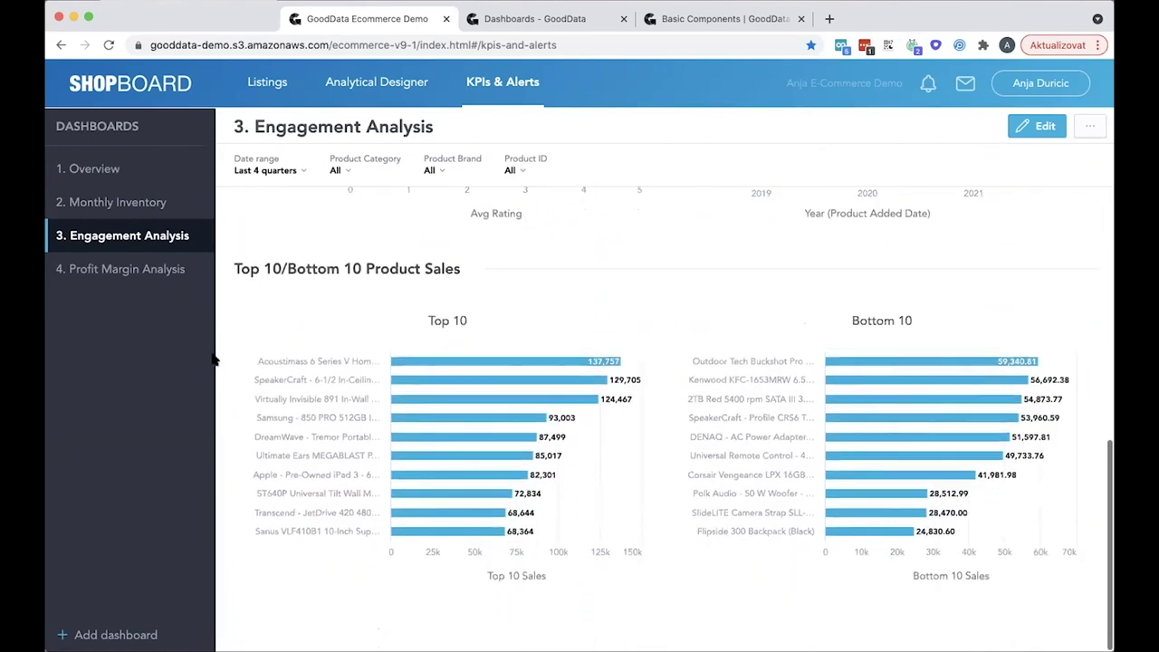
click(169, 274)
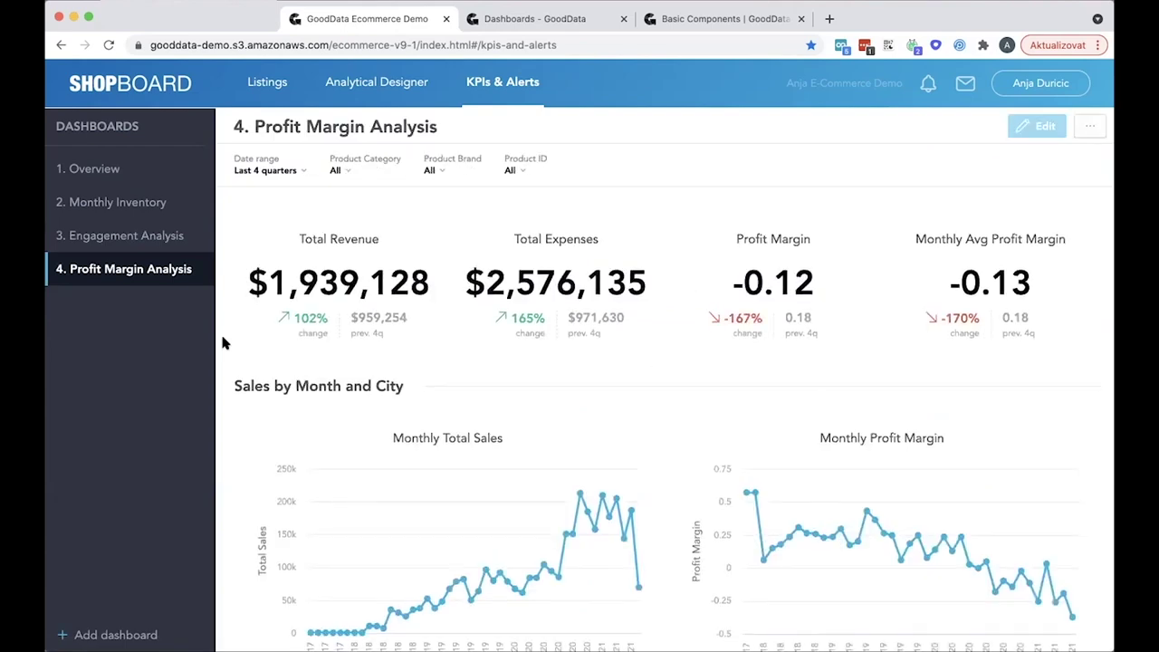
scroll(223, 339, down, 7)
scroll(223, 343, down, 2)
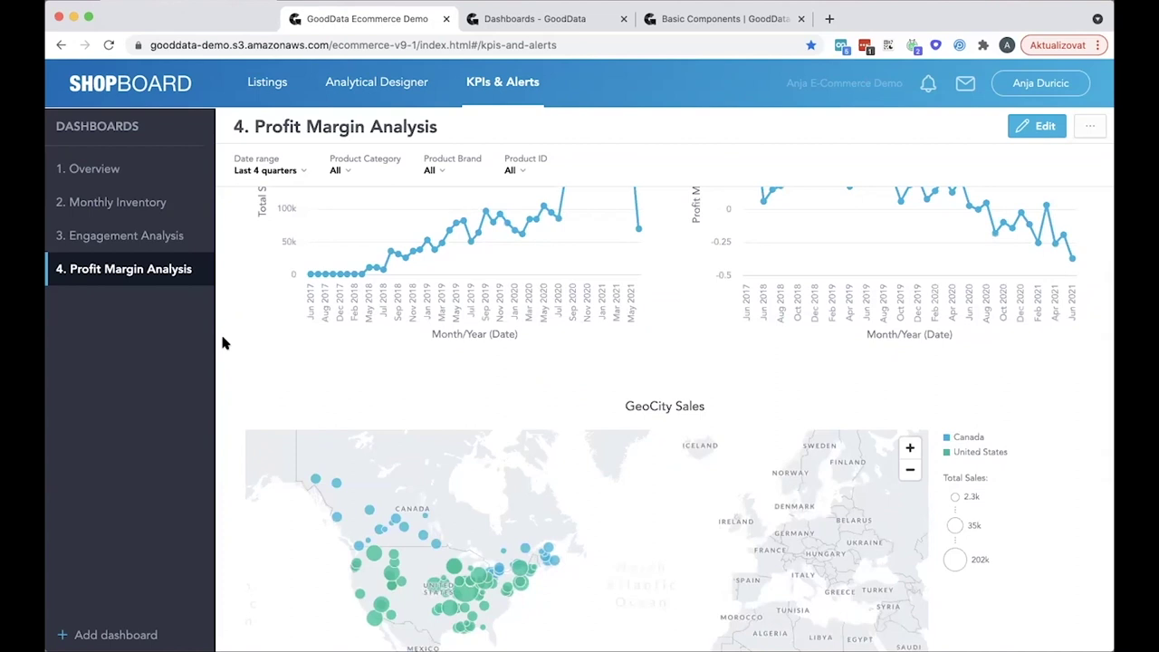
click(159, 204)
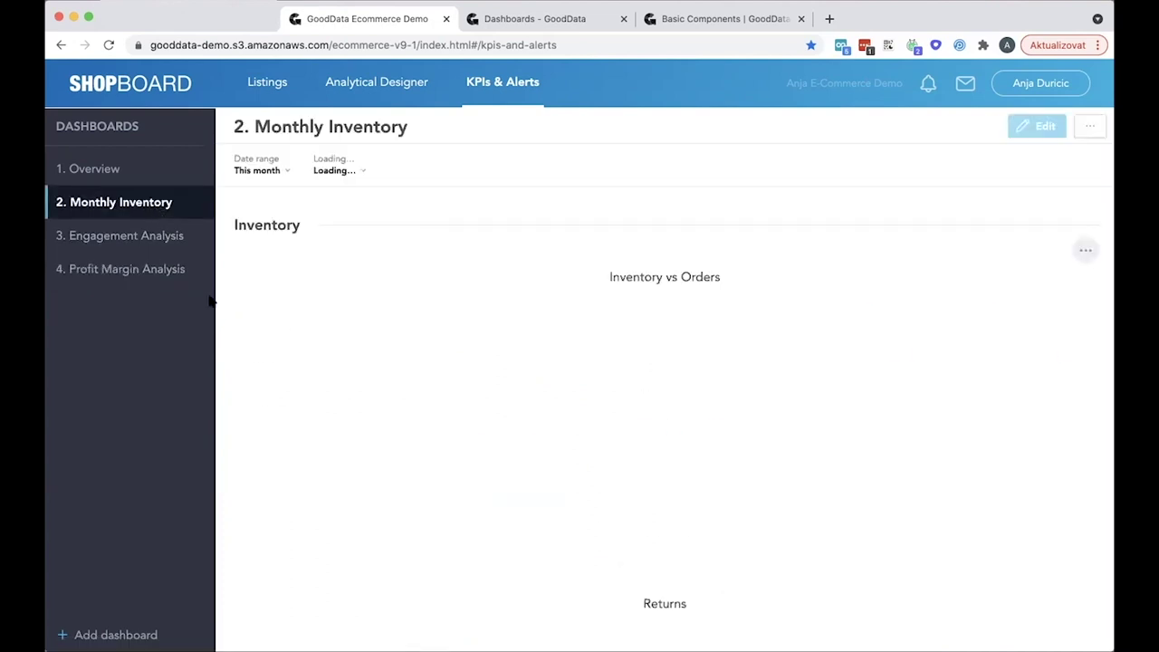
scroll(282, 299, down, 2)
scroll(243, 374, down, 4)
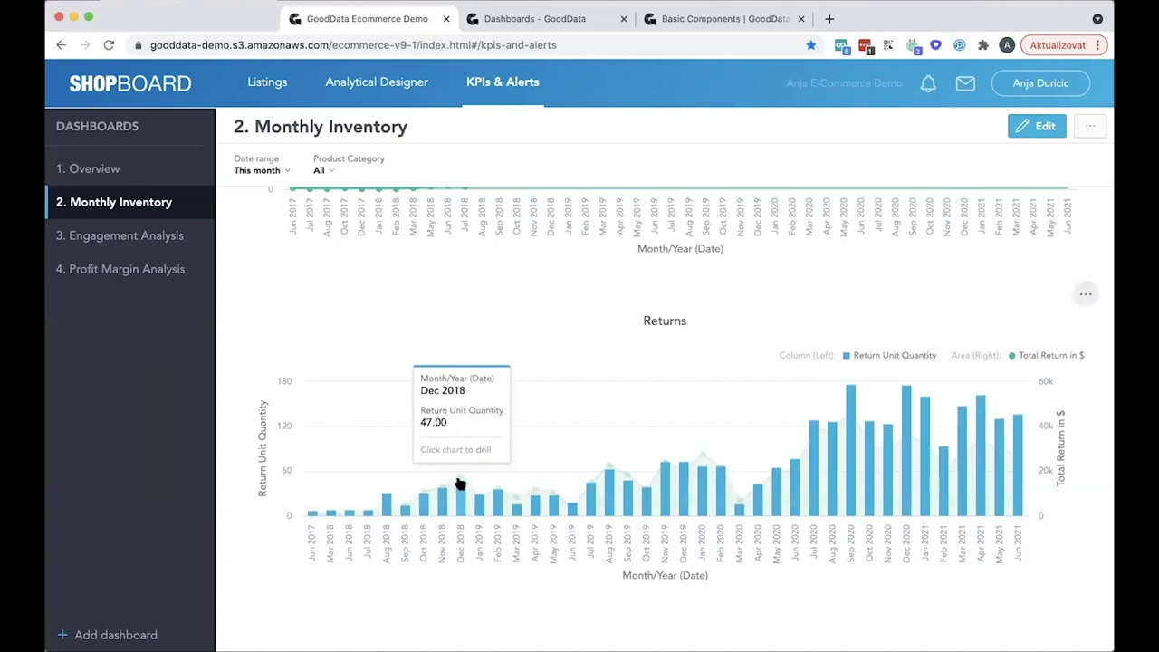
mouse_move(460, 486)
mouse_move(459, 509)
click(390, 93)
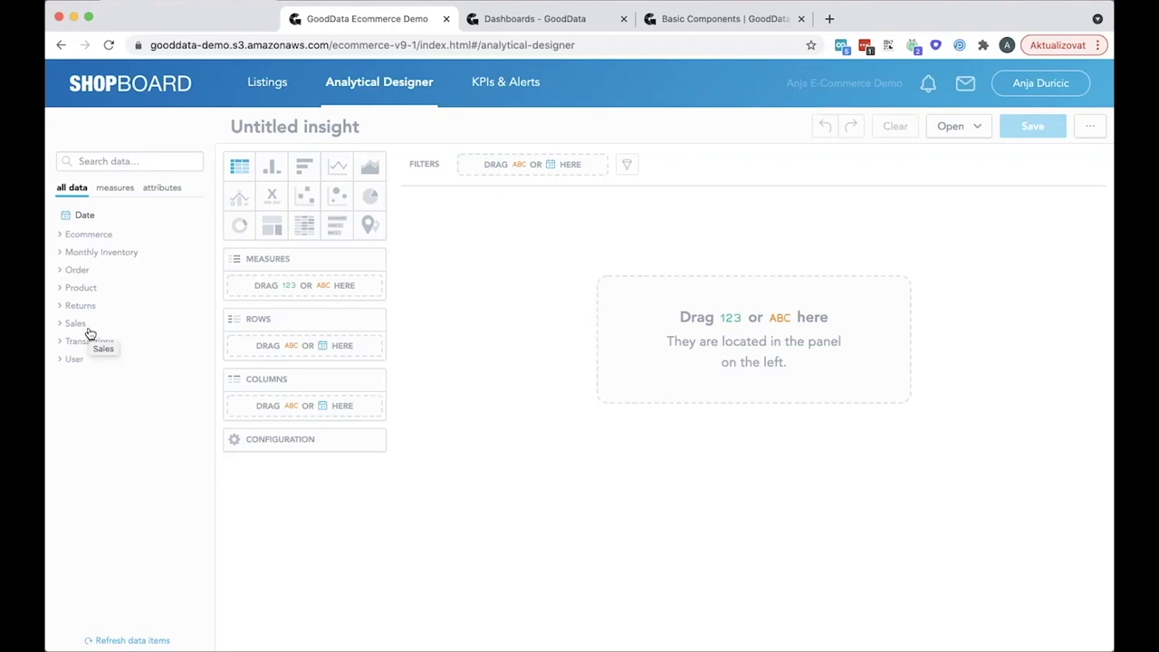
- Expand the Ecommerce, Monthly Inventory and Returns data groups to list Return Unit Quantity
click(89, 239)
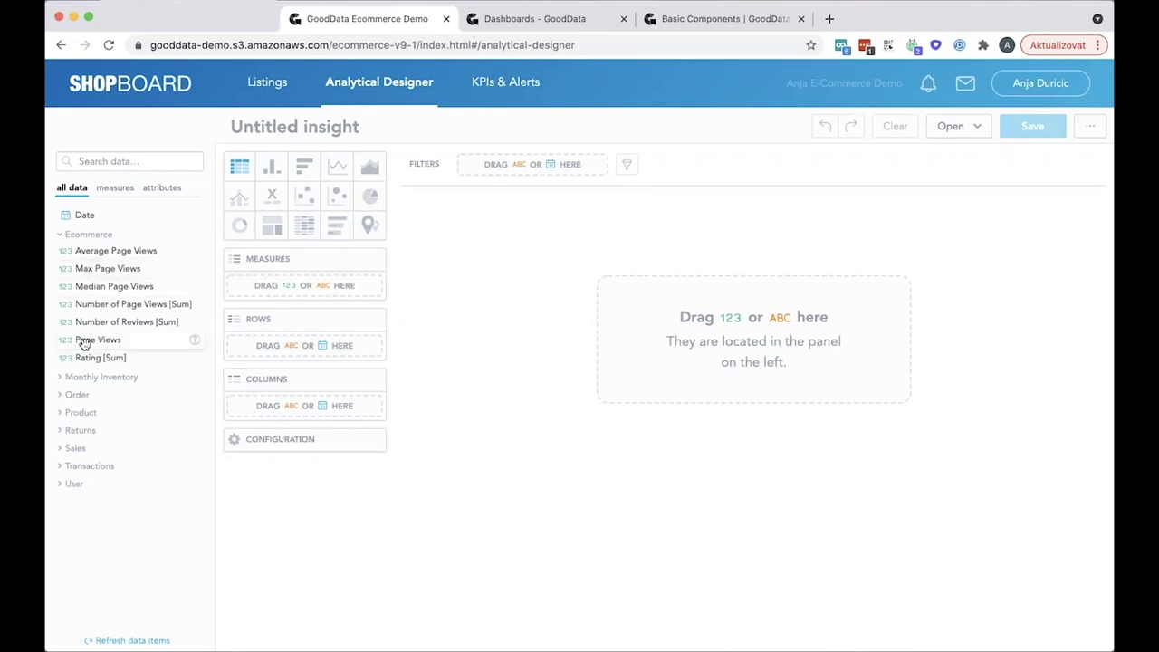
click(89, 378)
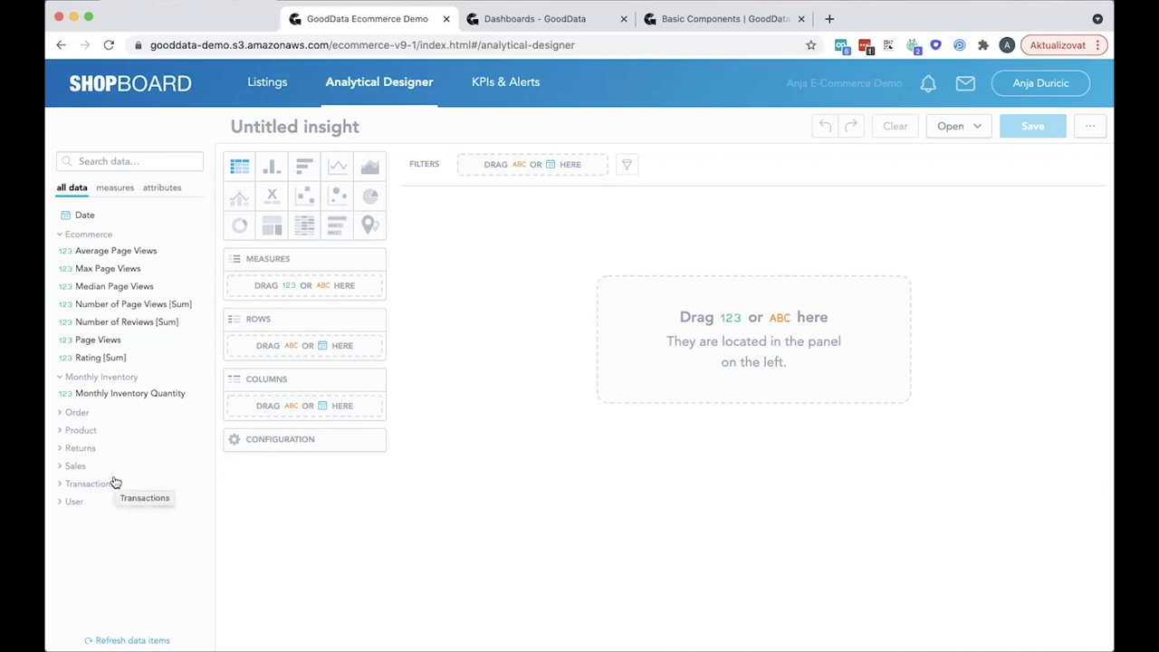
click(93, 451)
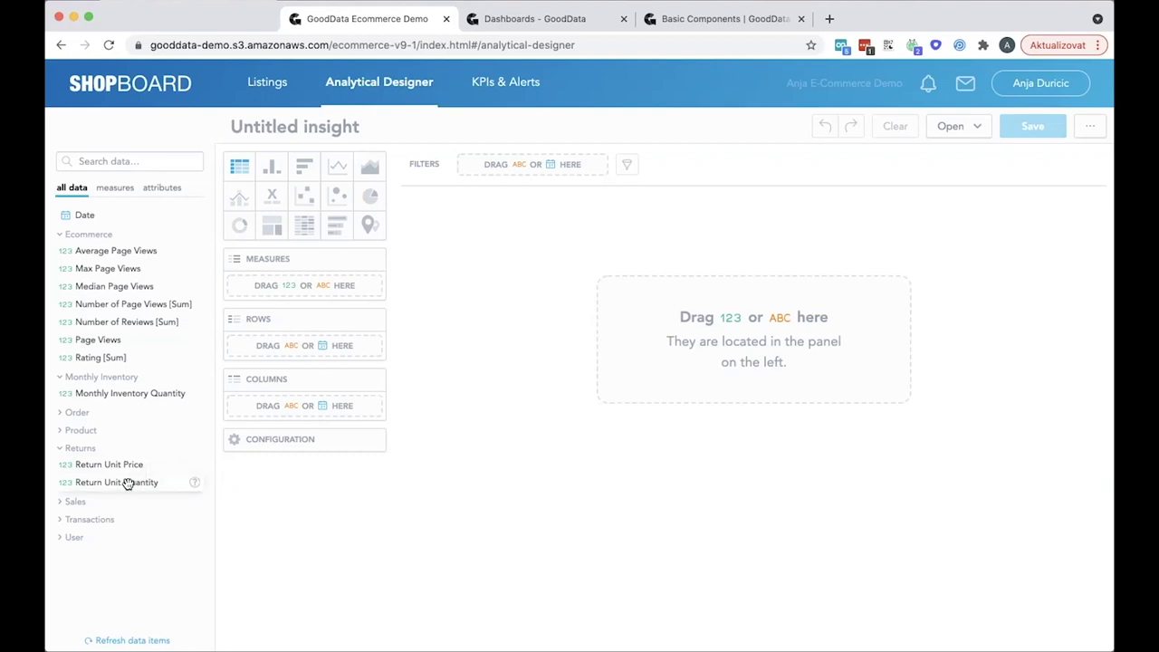
- Chart Sum of Return Unit Quantity trending by quarter, broken down by Product Category
drag(128, 483, 362, 496)
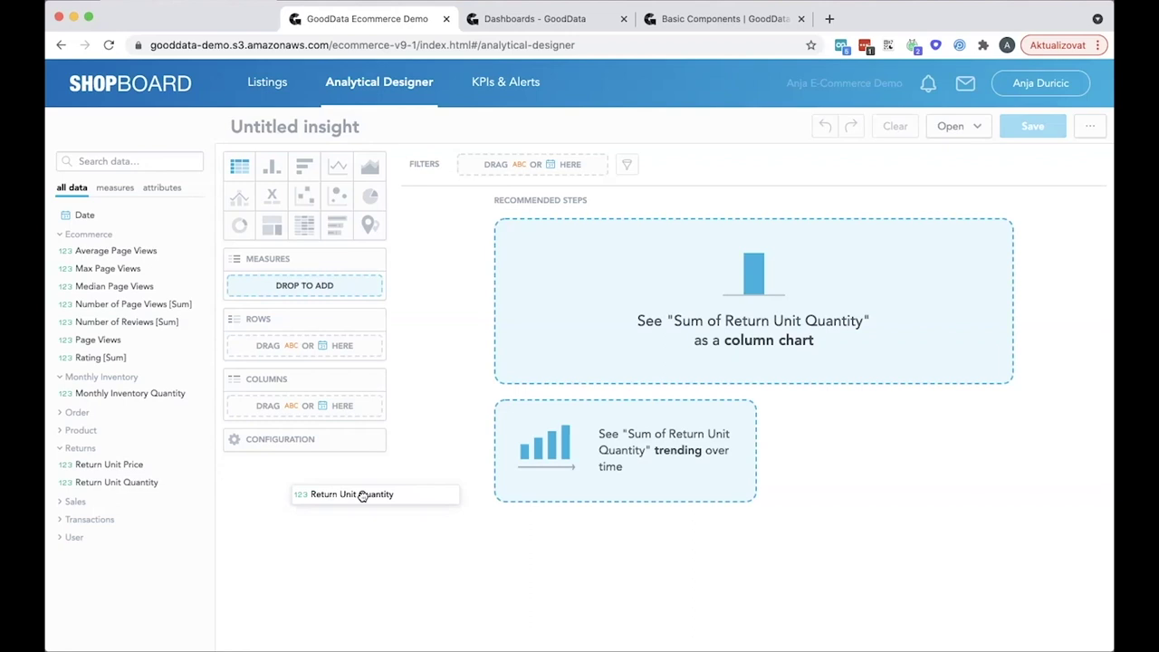
drag(362, 497, 364, 496)
drag(364, 496, 547, 455)
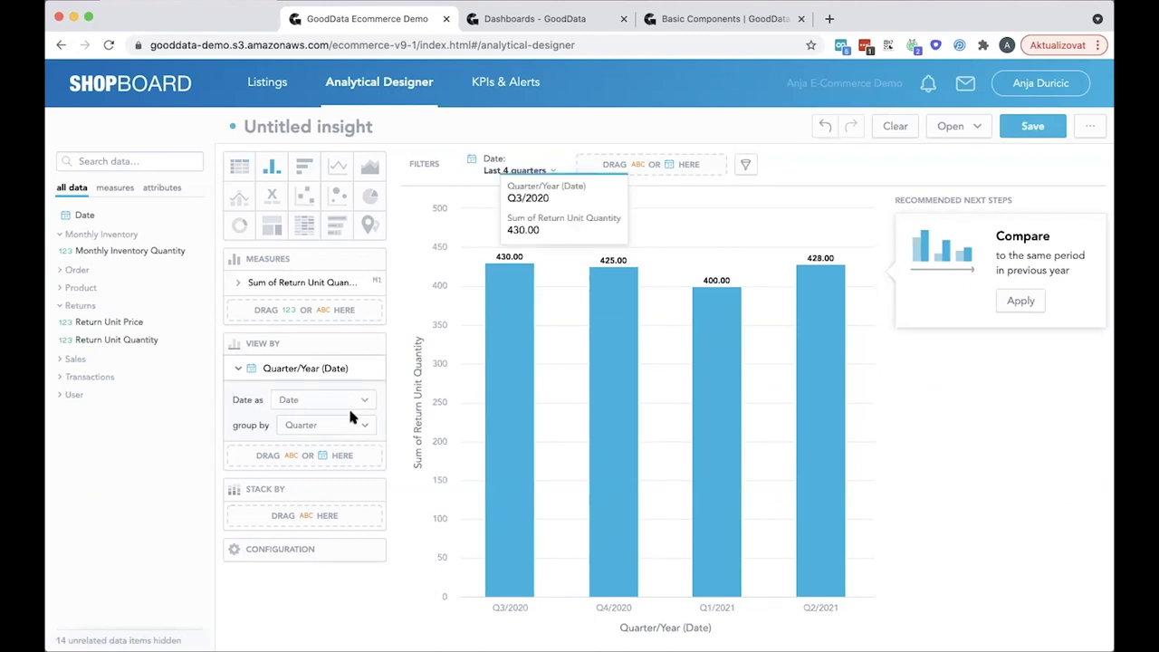
click(71, 292)
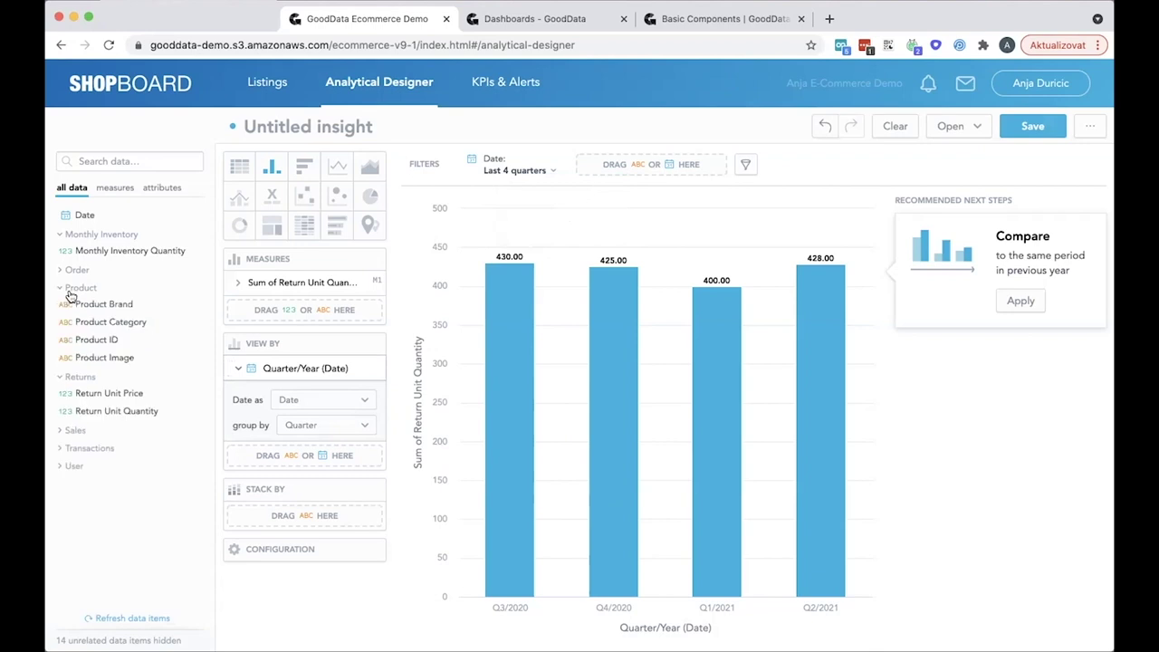
drag(86, 323, 255, 454)
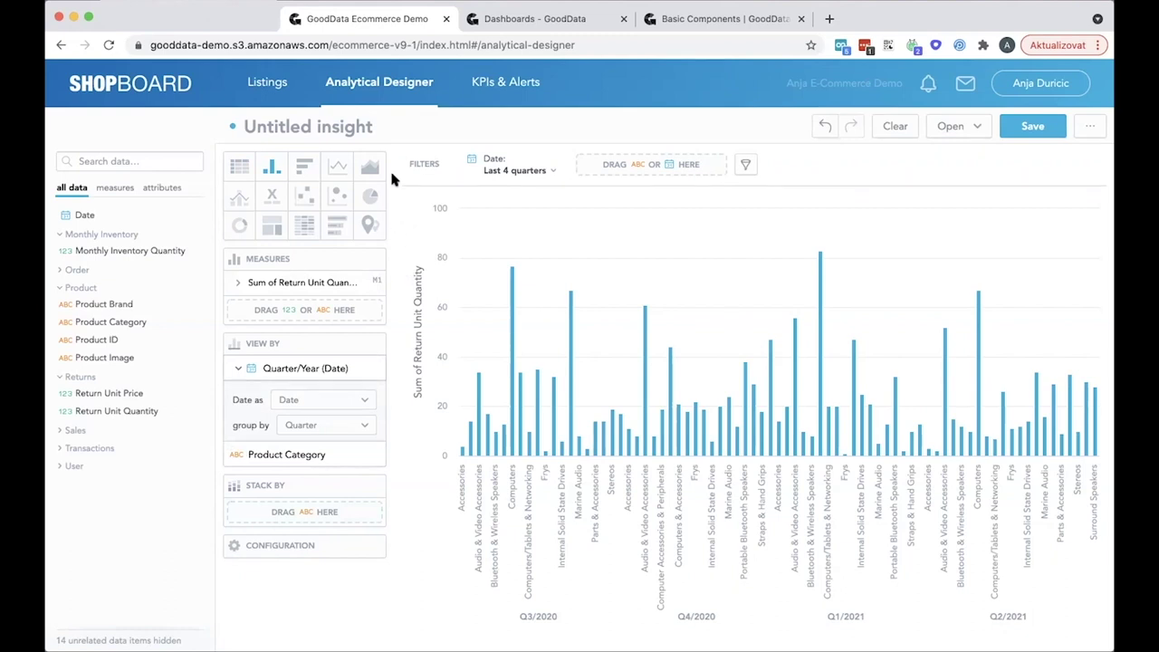
- Switch the insight to a bar chart and limit the date filter to This quarter
click(305, 165)
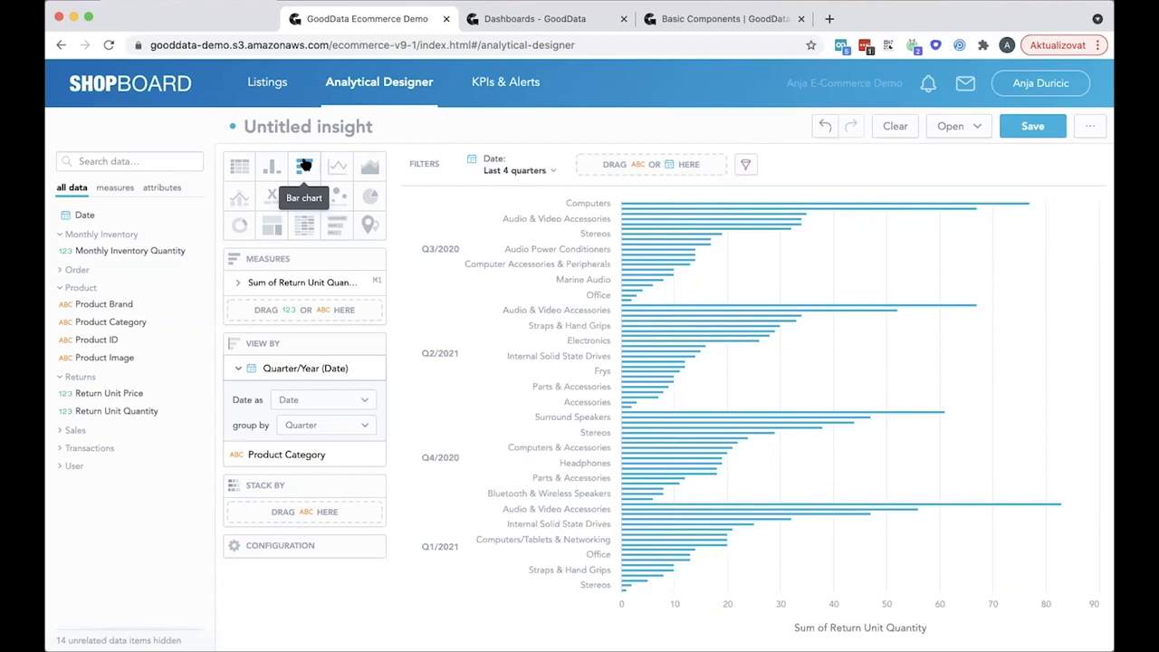
click(529, 169)
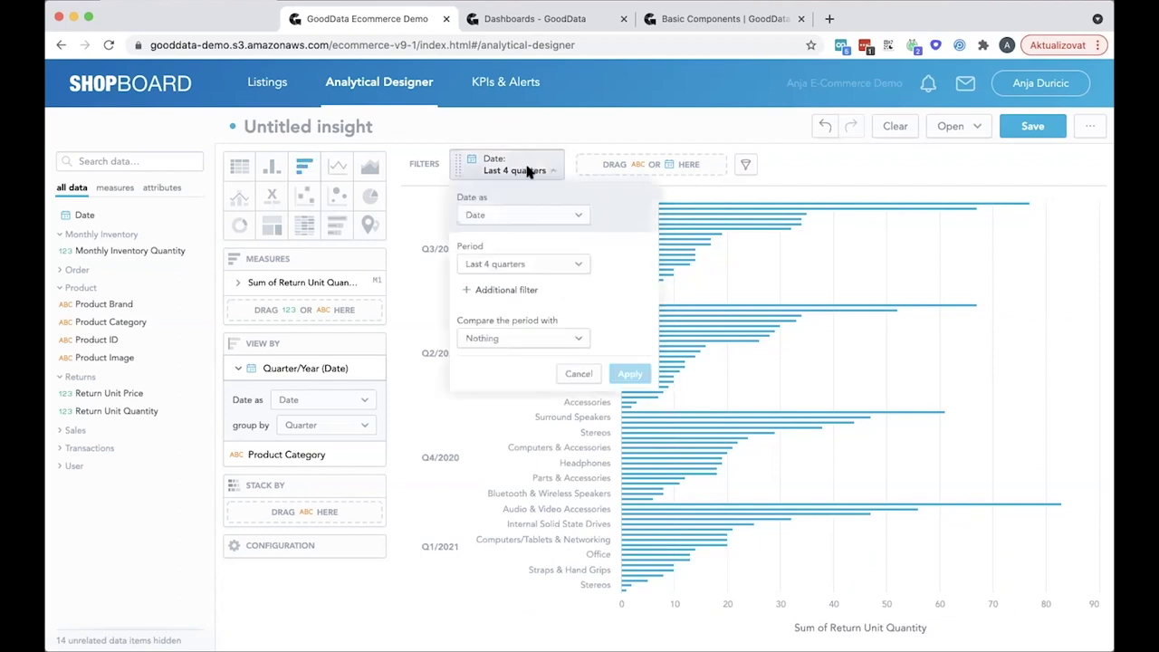
click(521, 265)
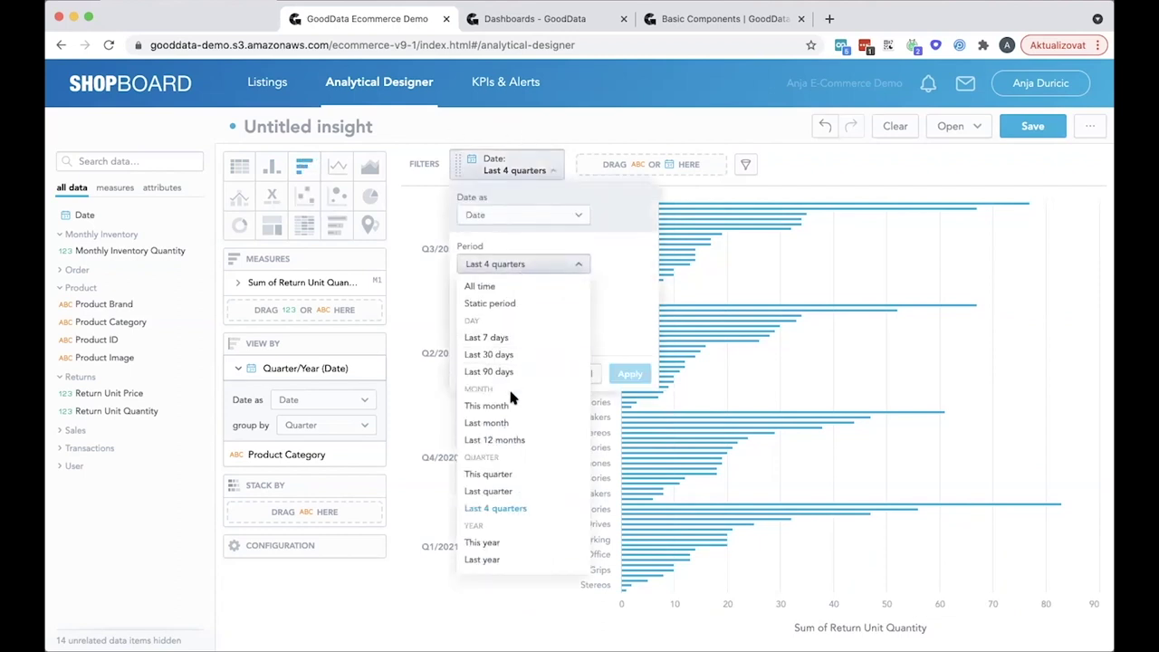
click(507, 474)
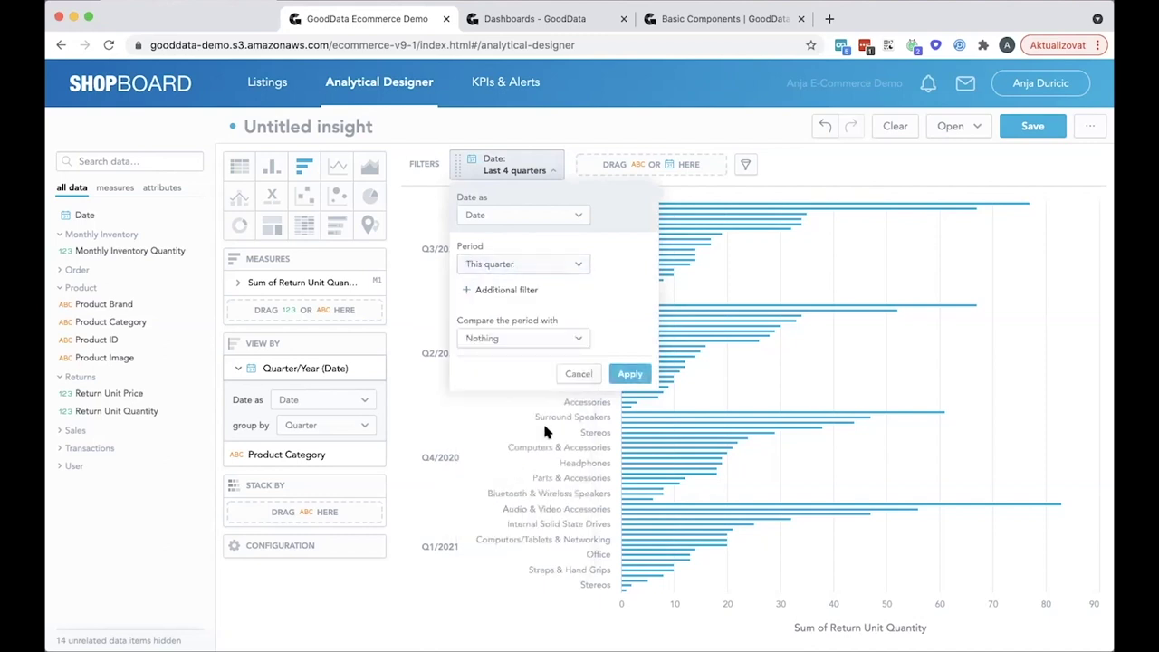
click(631, 373)
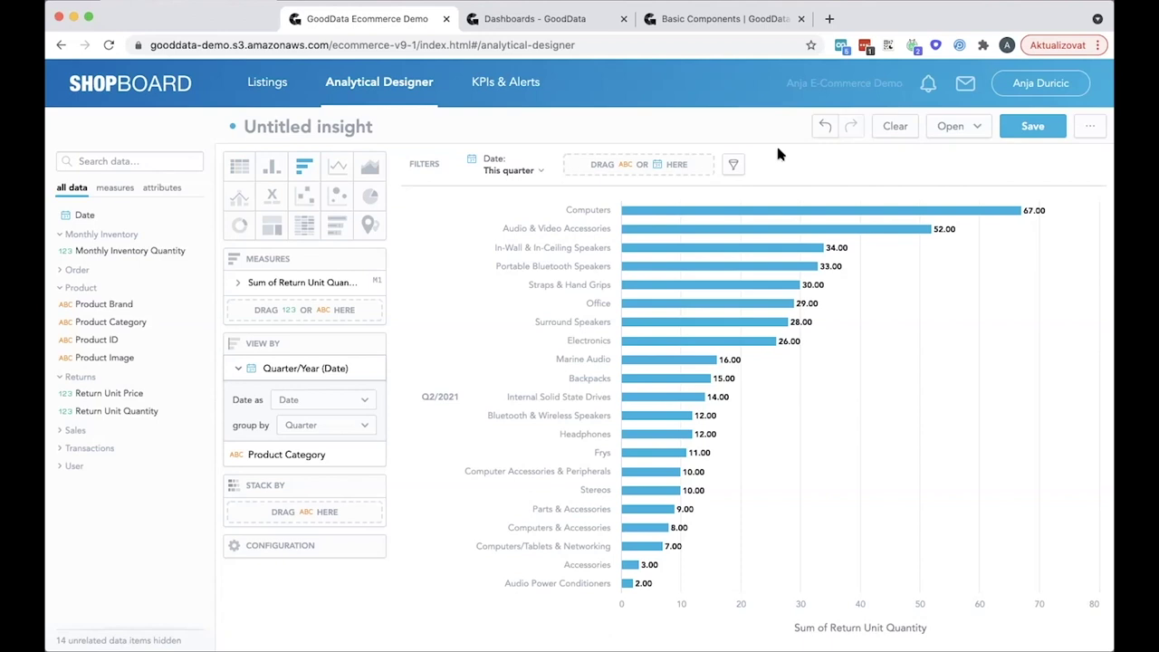
- Compare with the same period previous year and title the insight 'Returns by Category'
click(532, 171)
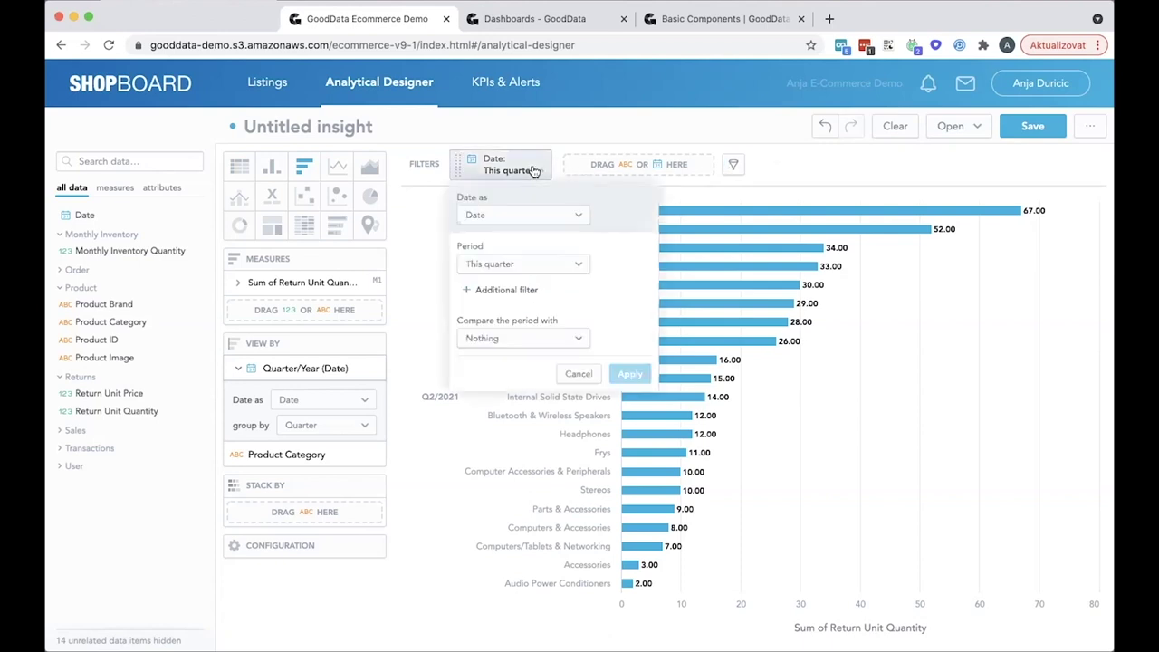
click(531, 342)
click(530, 377)
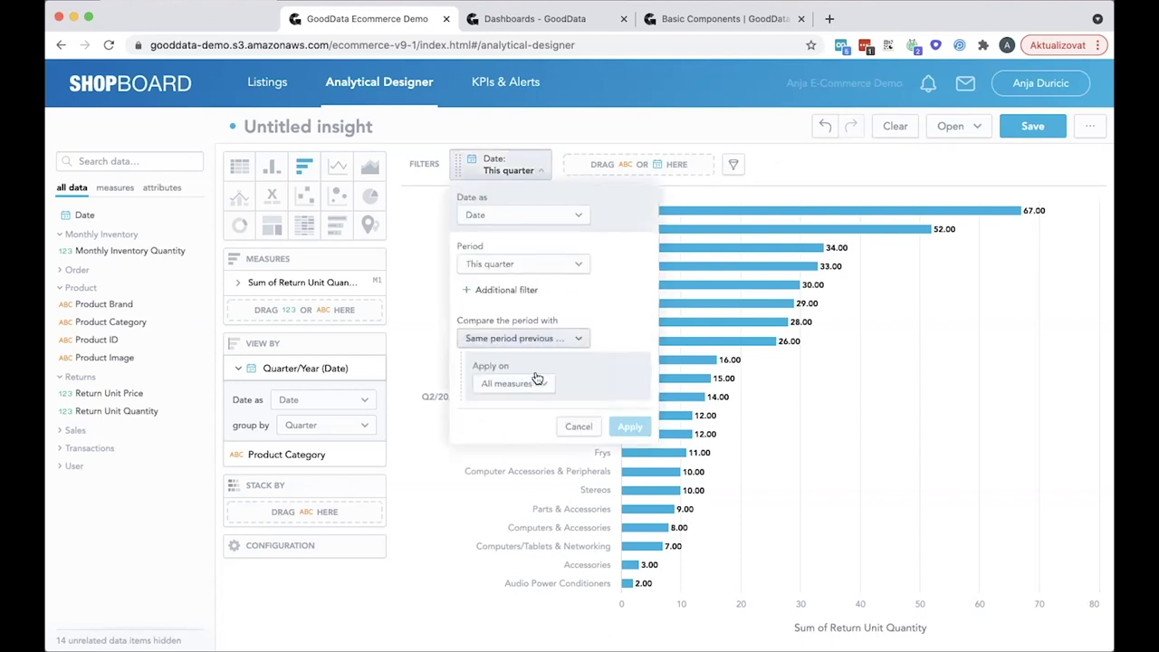
click(639, 427)
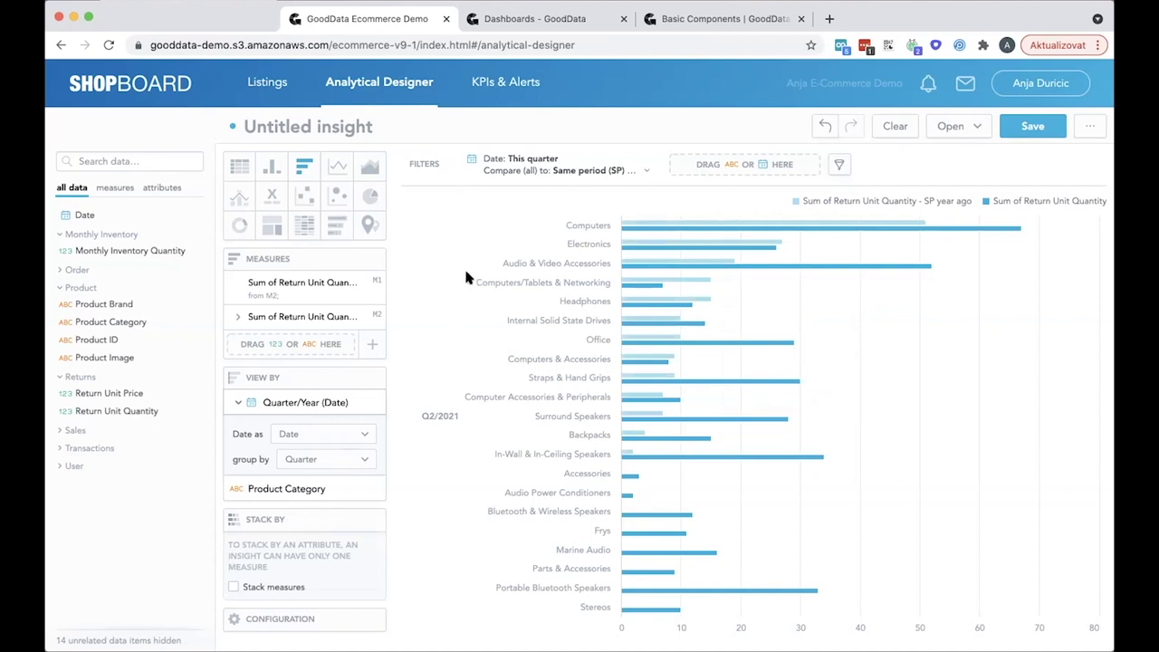
click(362, 125)
text(Returns by )
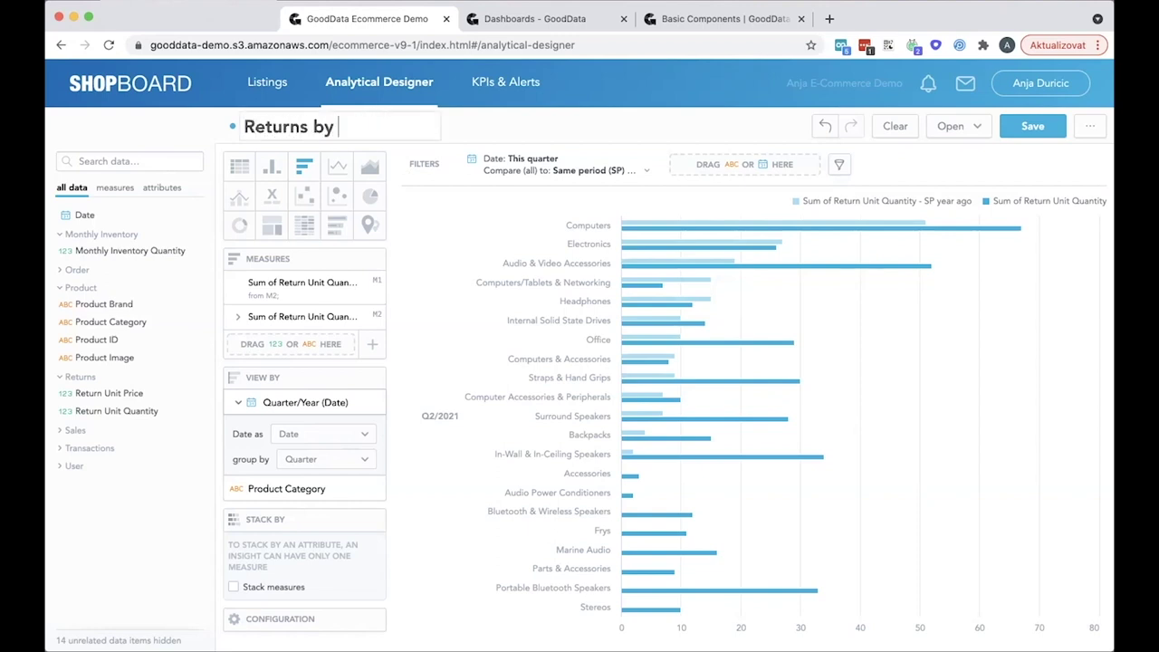
text(Category)
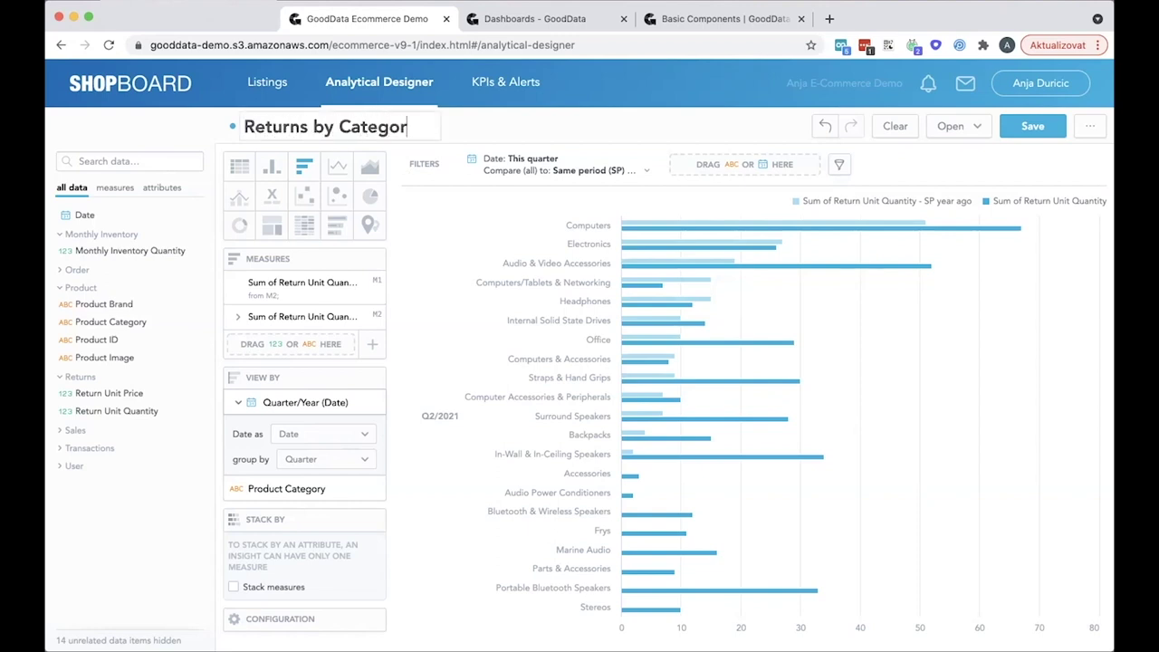
- Save the insight as 'Returns by Category' and go to the KPIs & Alerts dashboards
click(1042, 137)
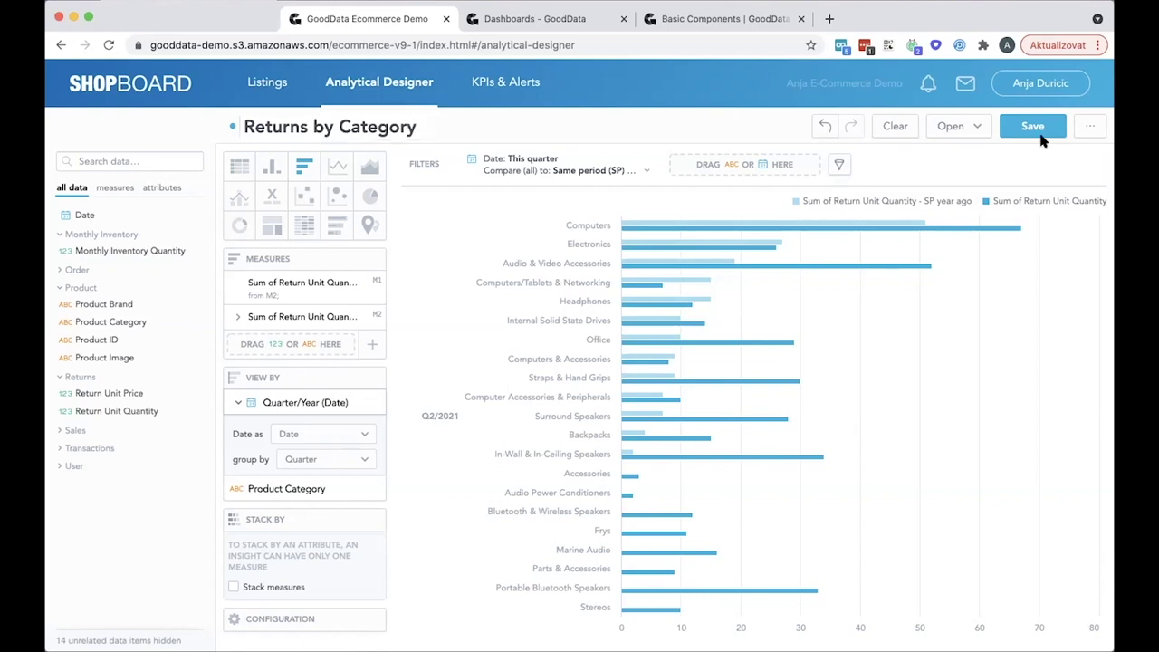
click(1042, 139)
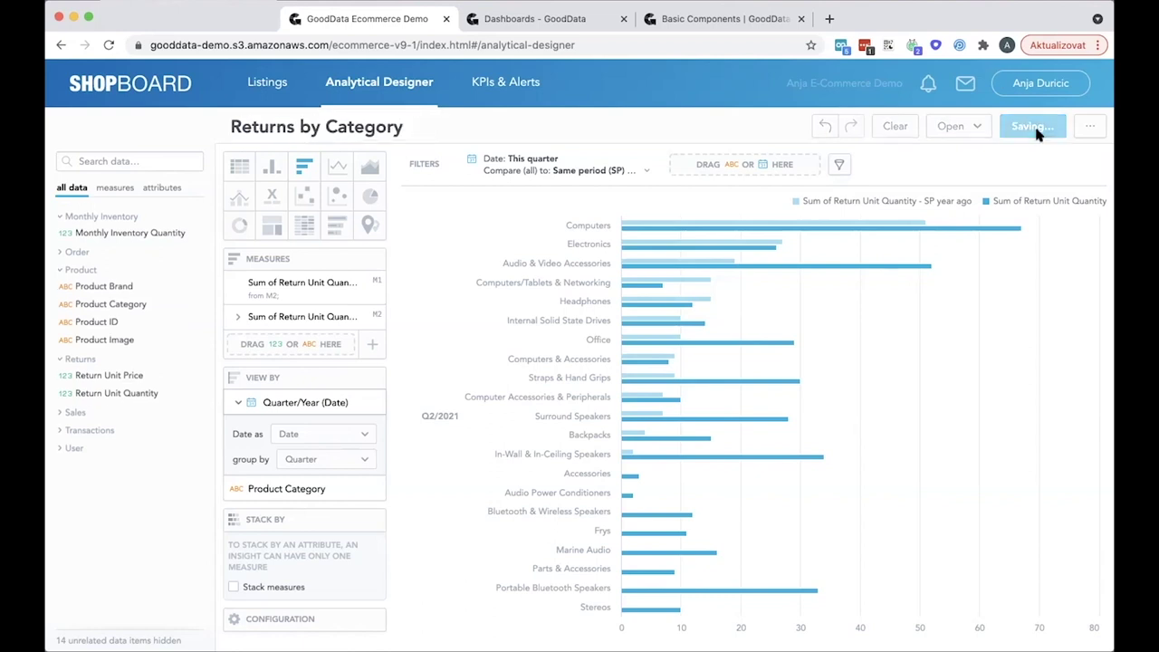
click(516, 83)
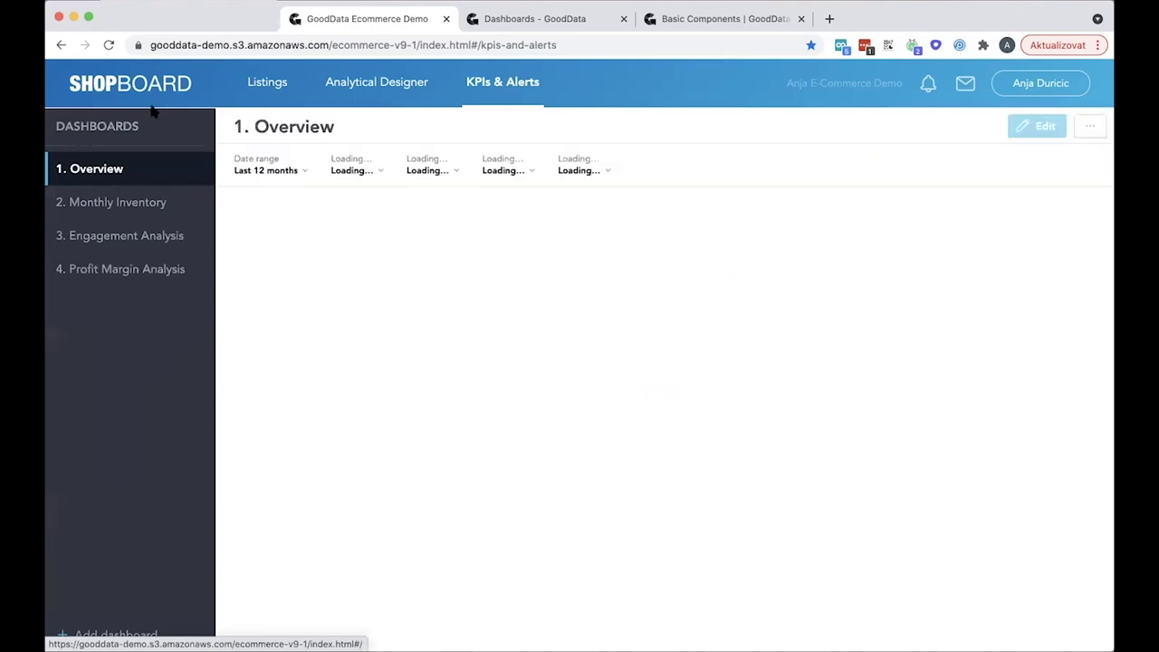
- Open the 2. Monthly Inventory dashboard in edit mode
click(160, 205)
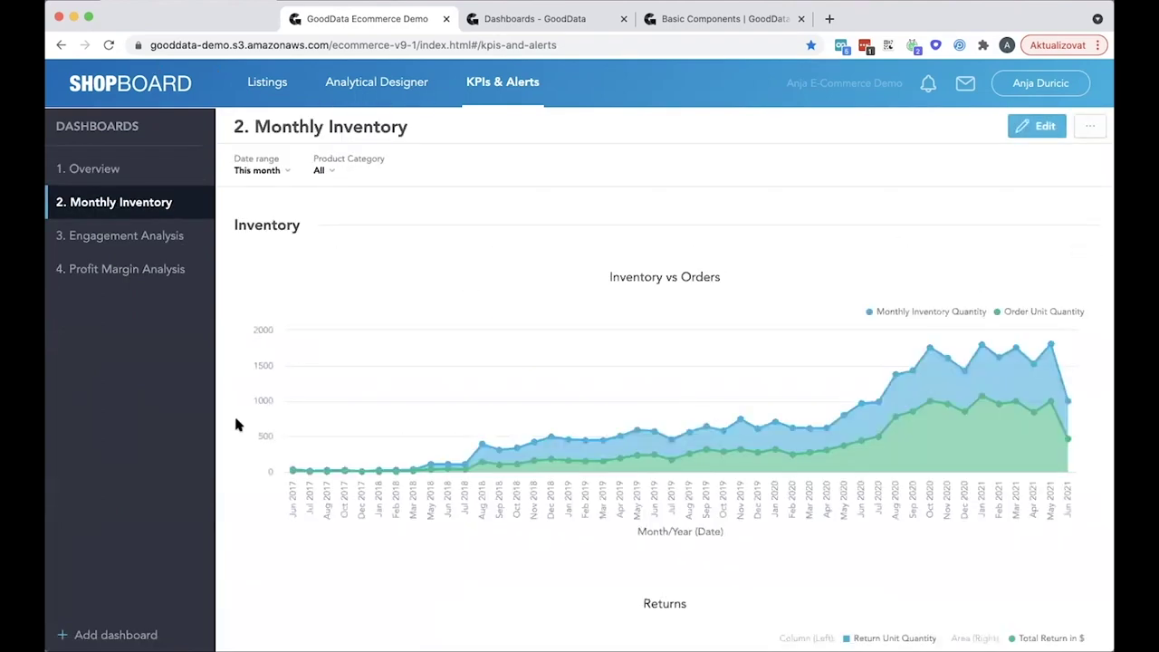
click(1044, 129)
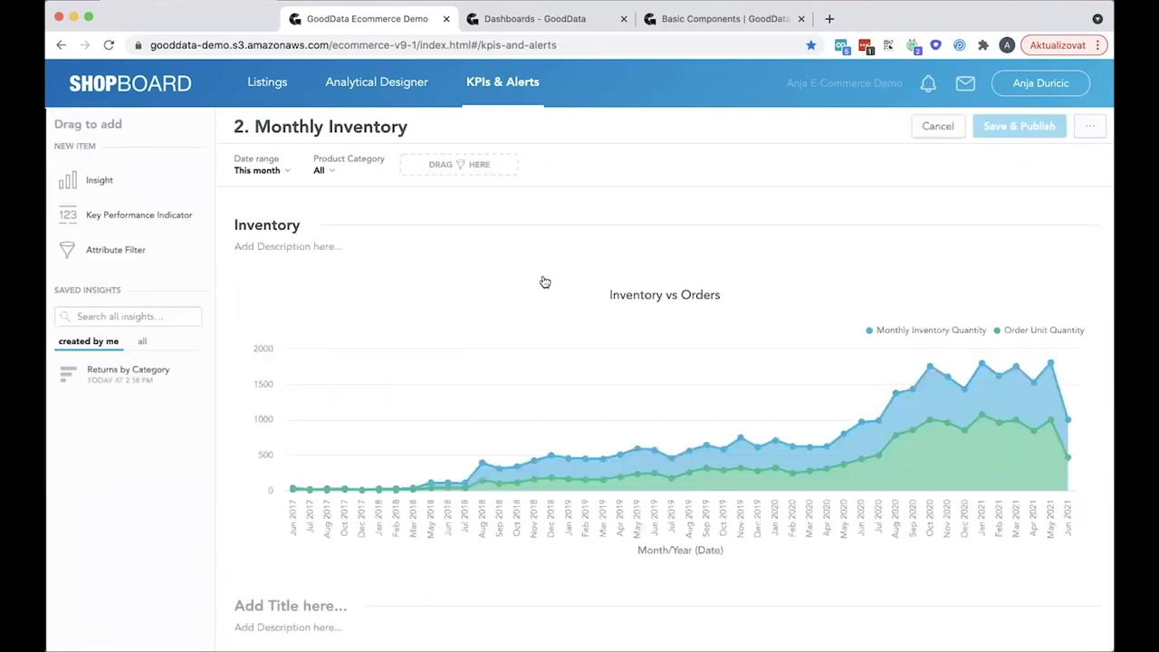
scroll(396, 362, down, 5)
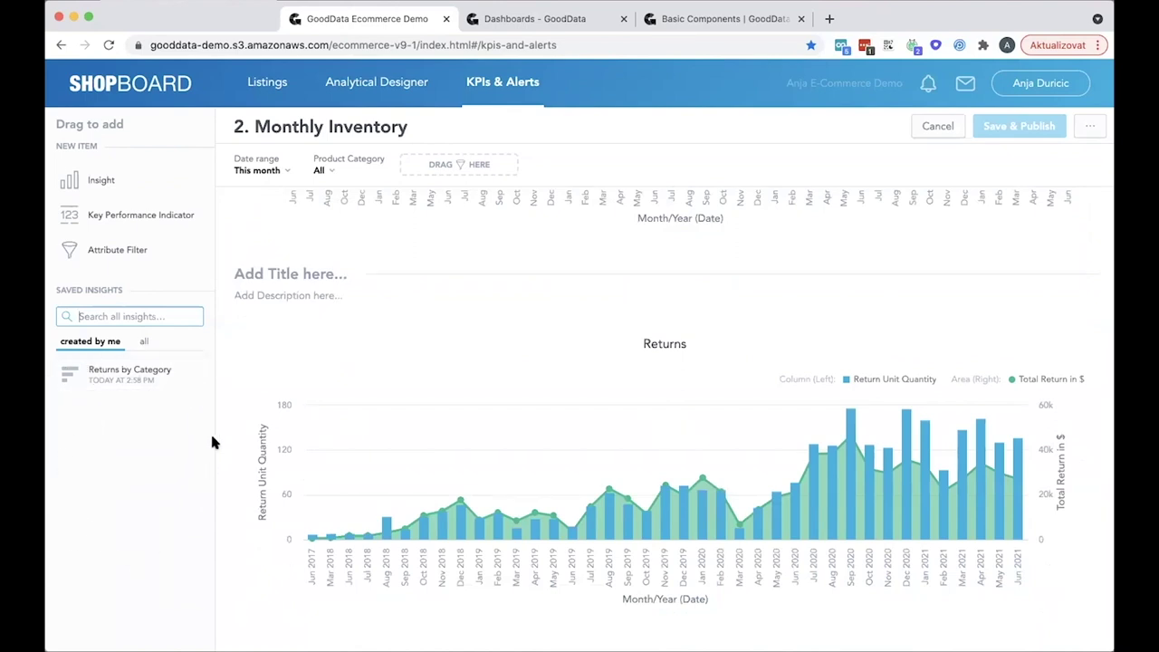
- Place and widen the Returns by Category insight, then Save & Publish the dashboard
click(123, 381)
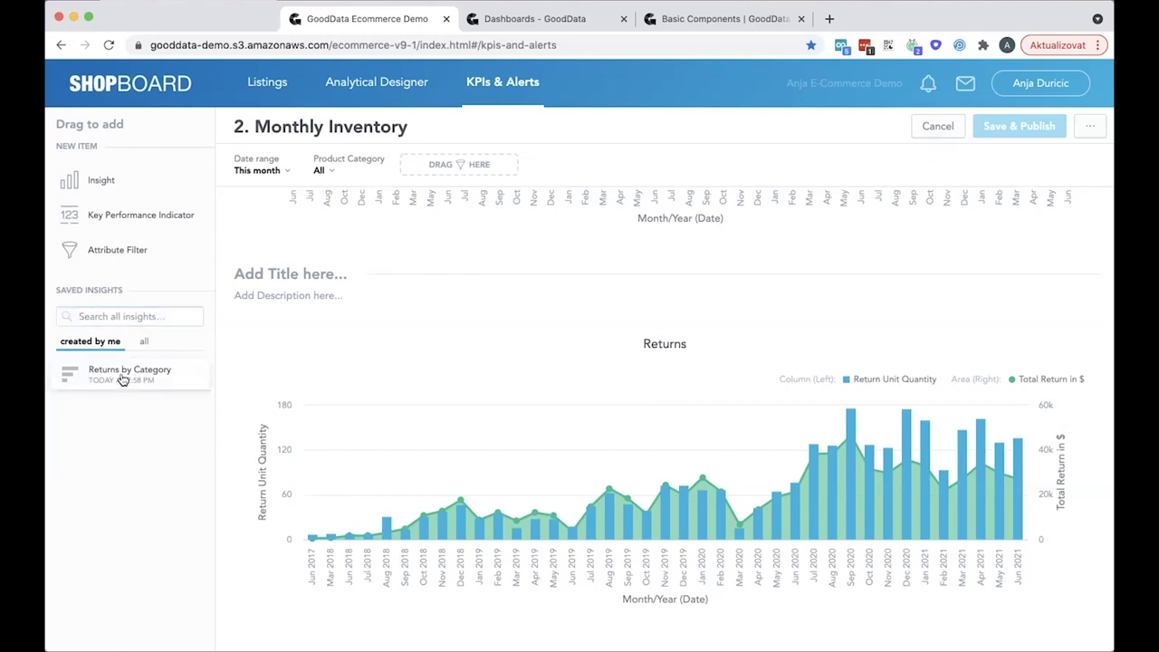
drag(123, 381, 365, 621)
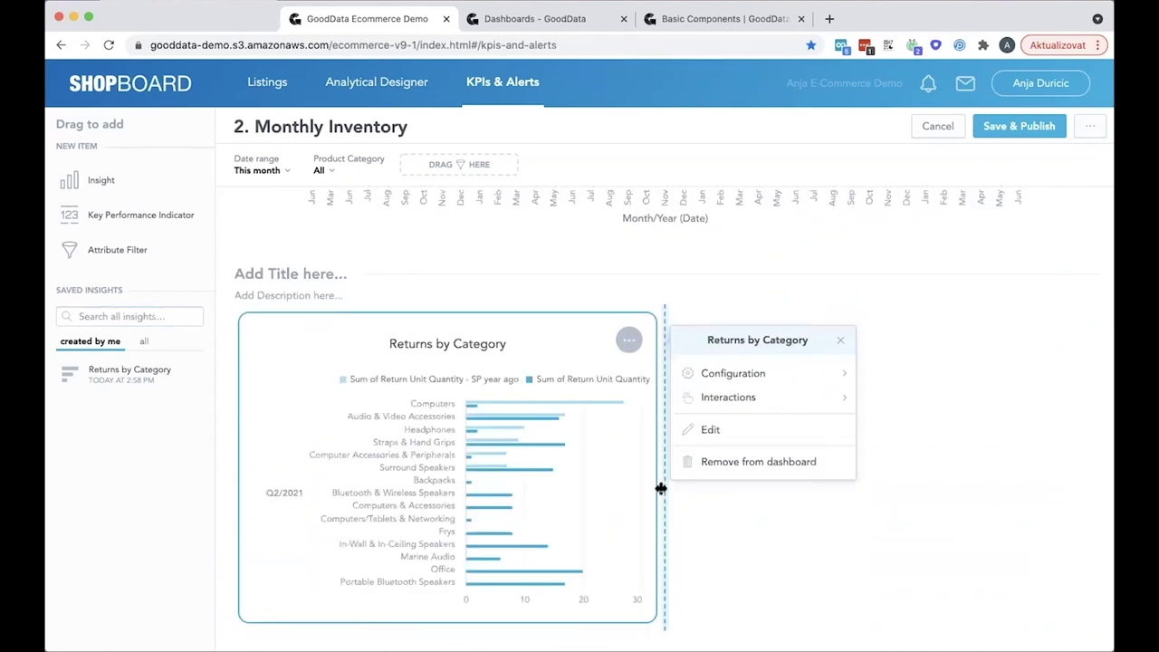
drag(661, 487, 1014, 487)
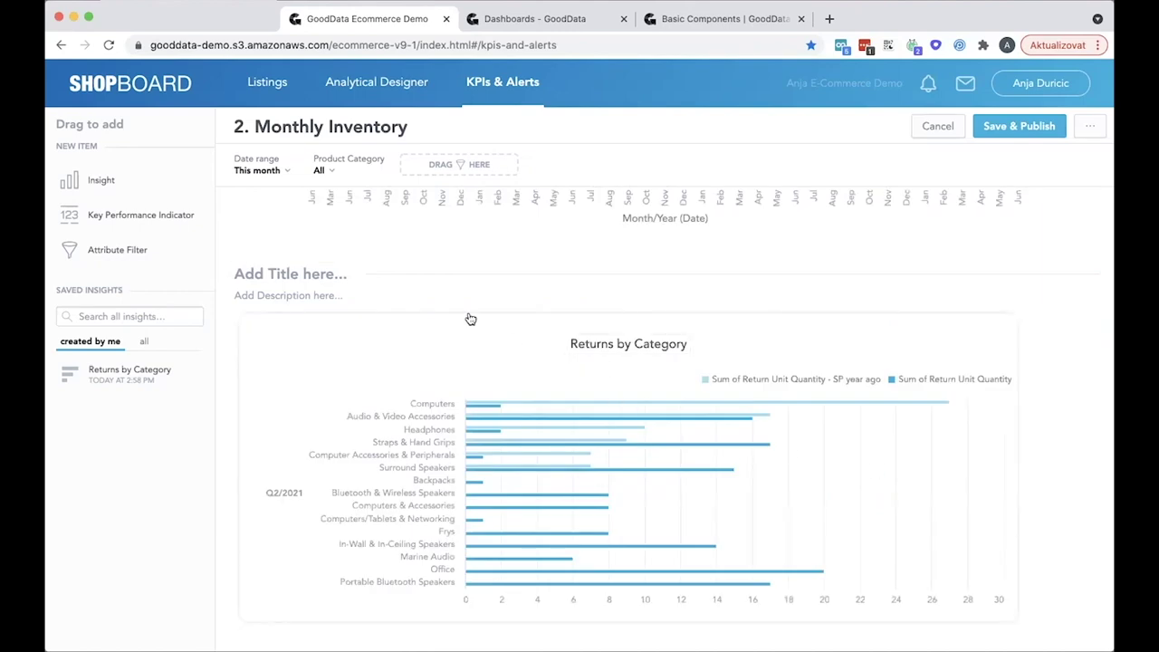
text(Re)
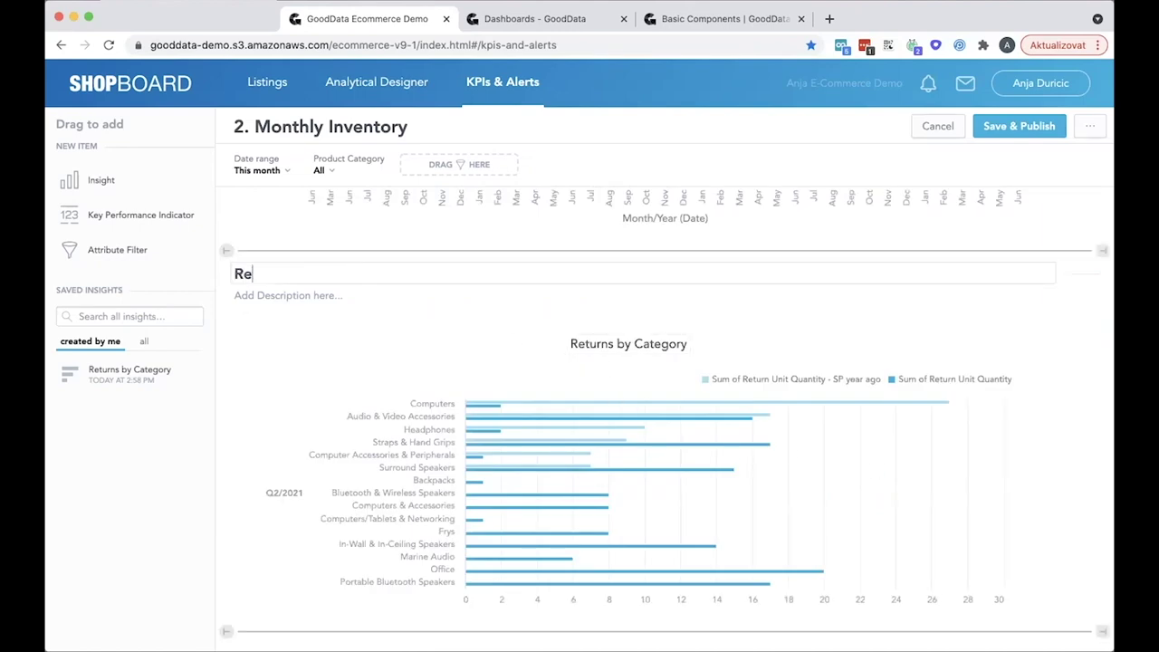
text(turns by Category)
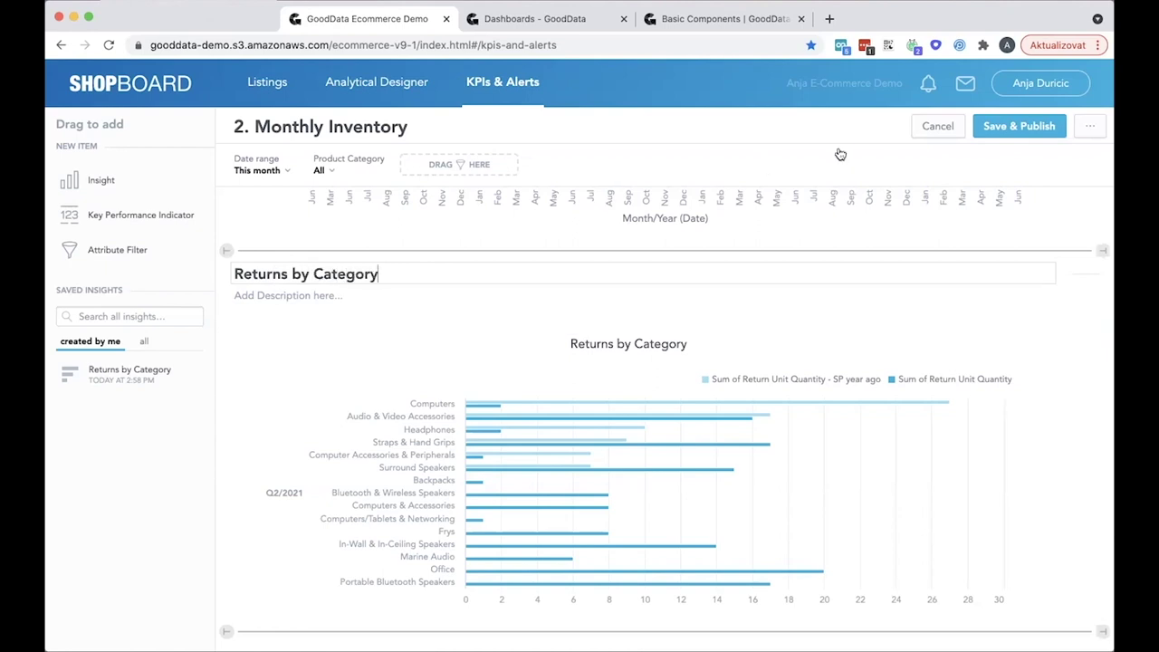
click(1037, 128)
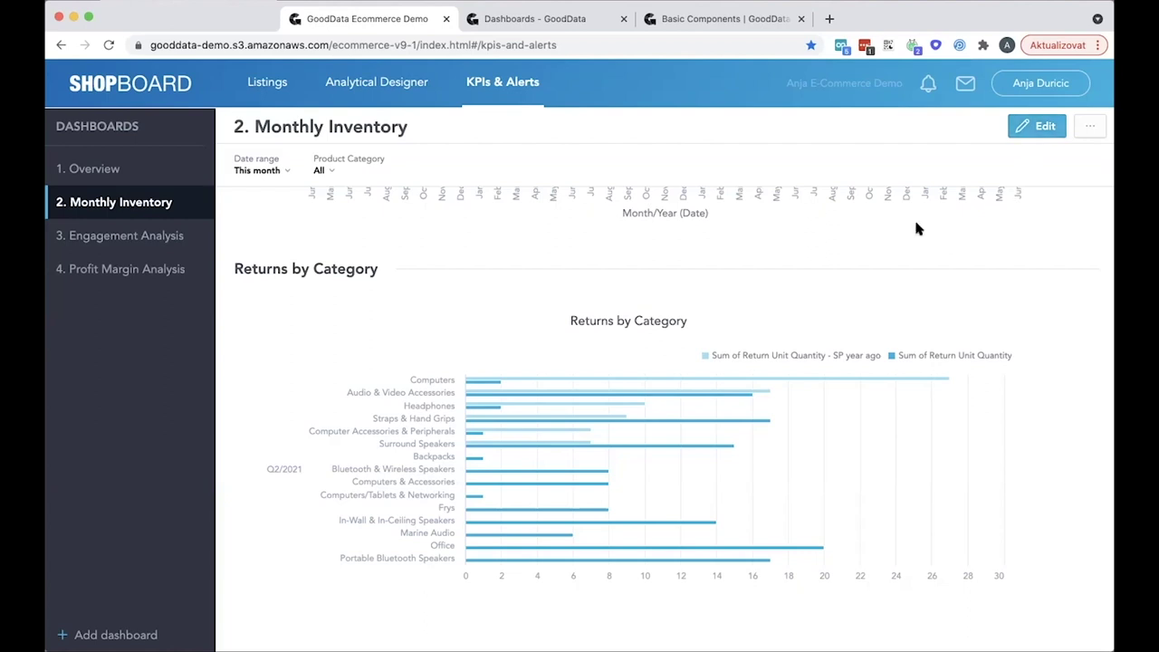
- View the 1. Overview dashboard showing $1,939,128 Total Sales and monthly comparison charts
click(567, 21)
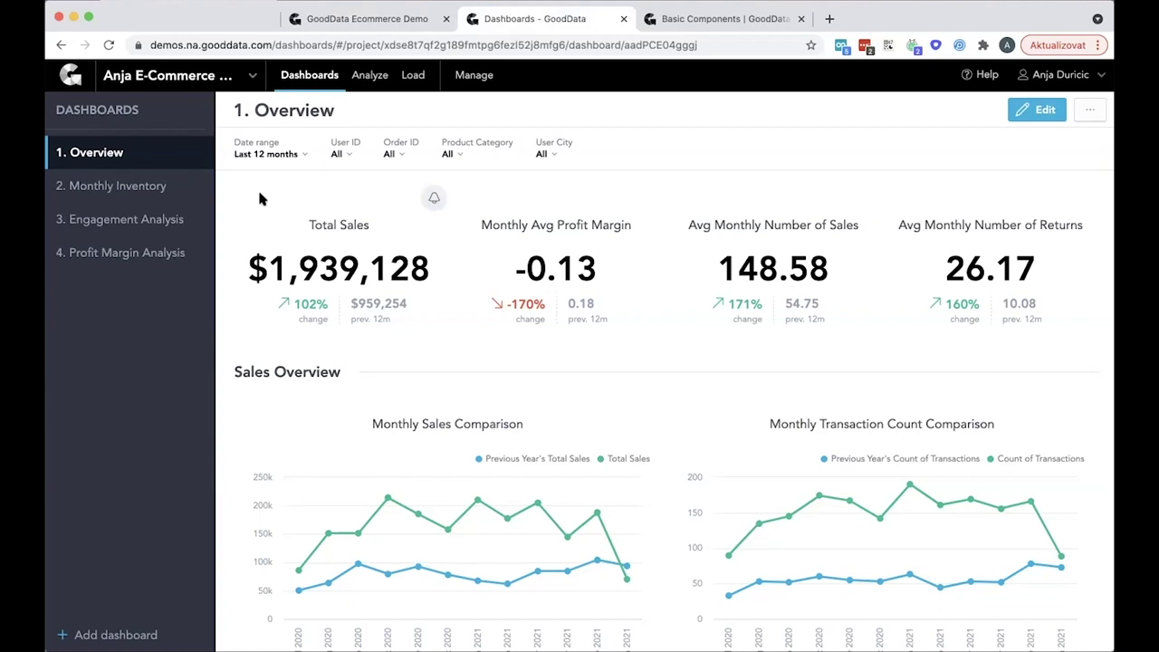
scroll(259, 199, down, 1)
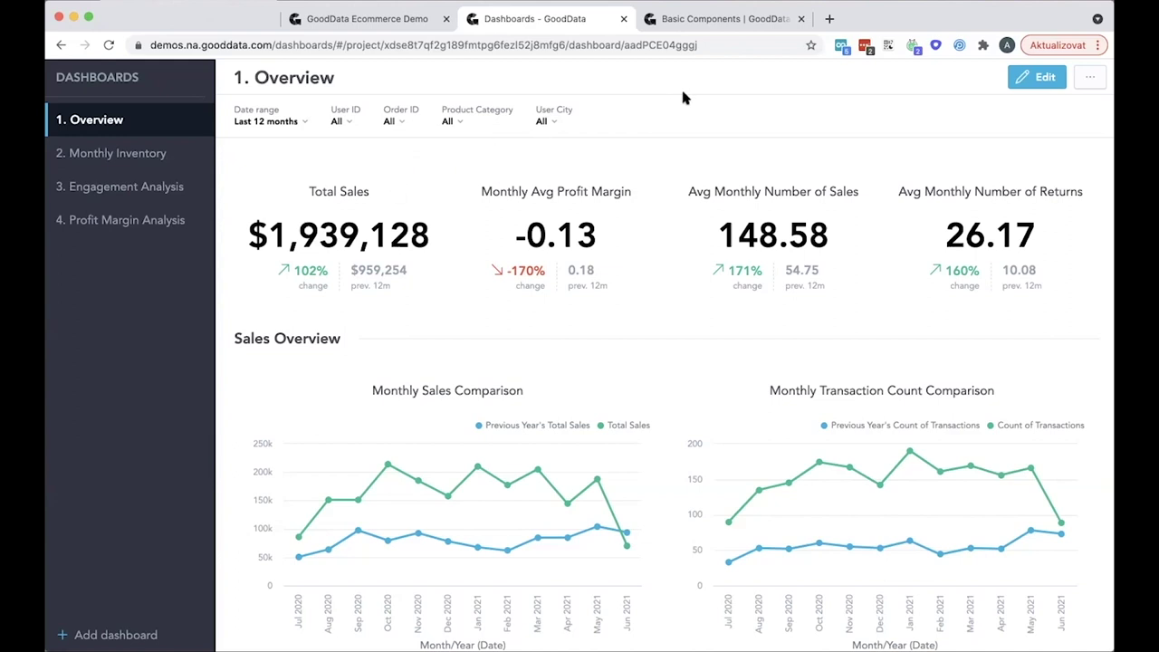
click(724, 25)
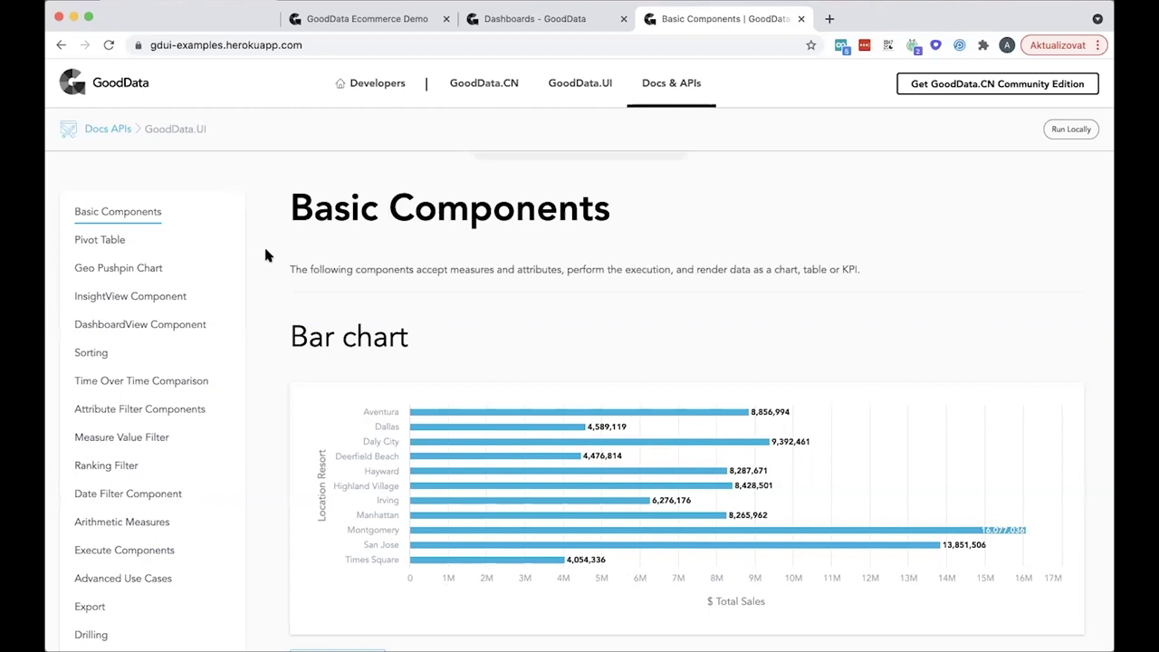
scroll(266, 255, down, 3)
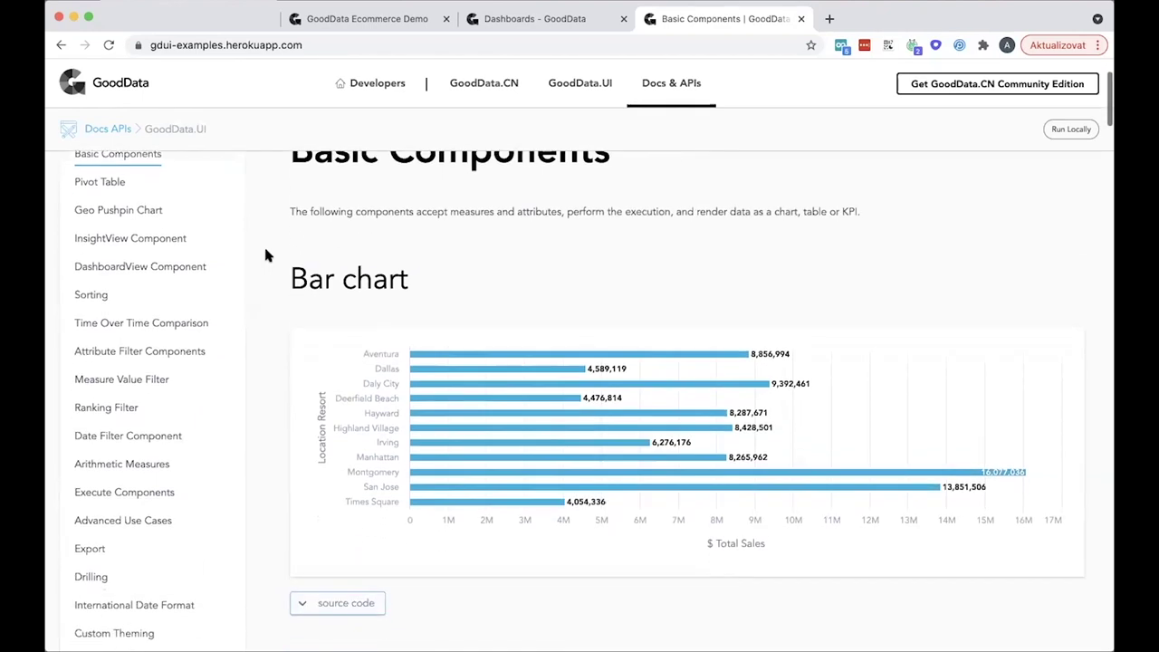
scroll(265, 255, down, 1)
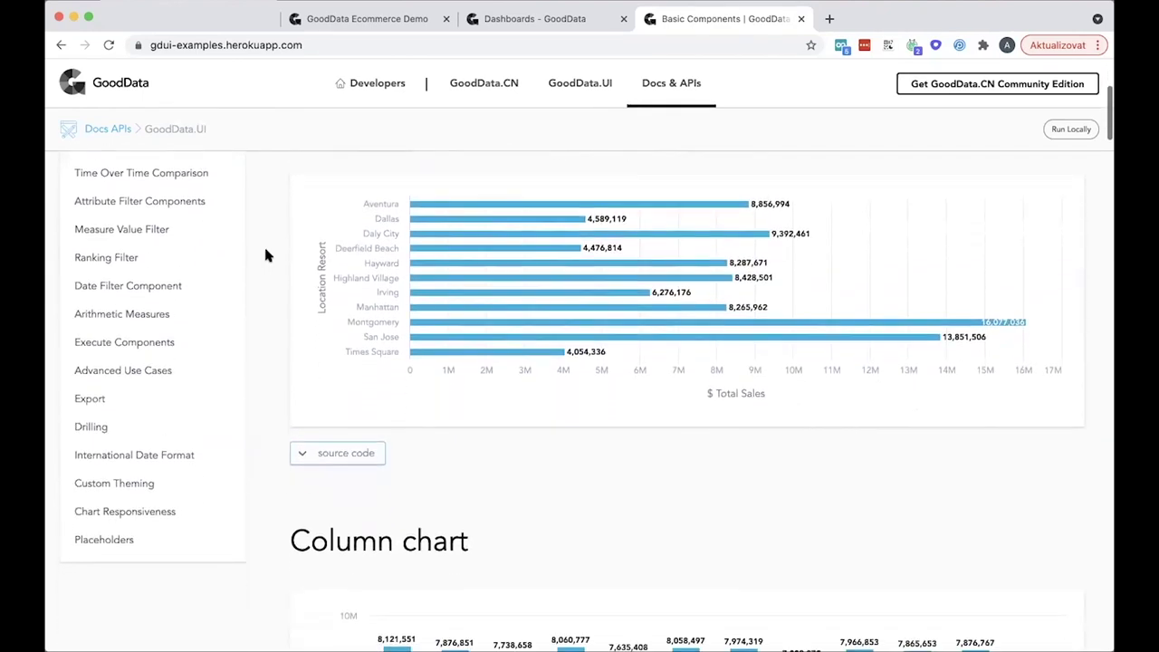
click(313, 460)
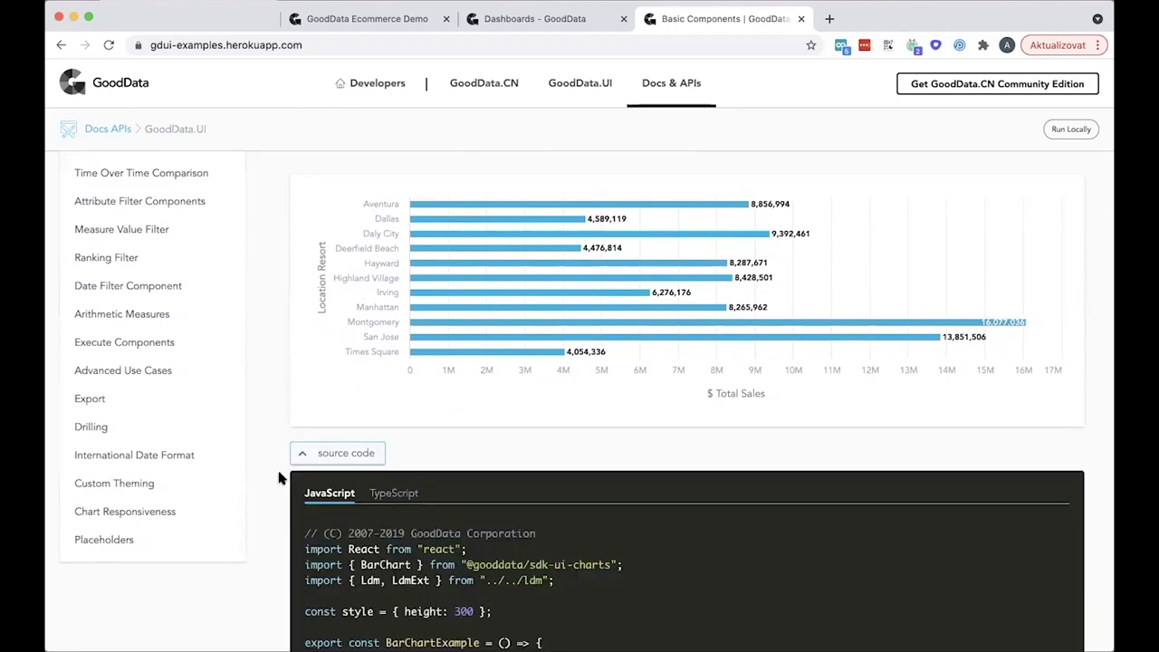
scroll(281, 478, down, 2)
scroll(279, 478, down, 1)
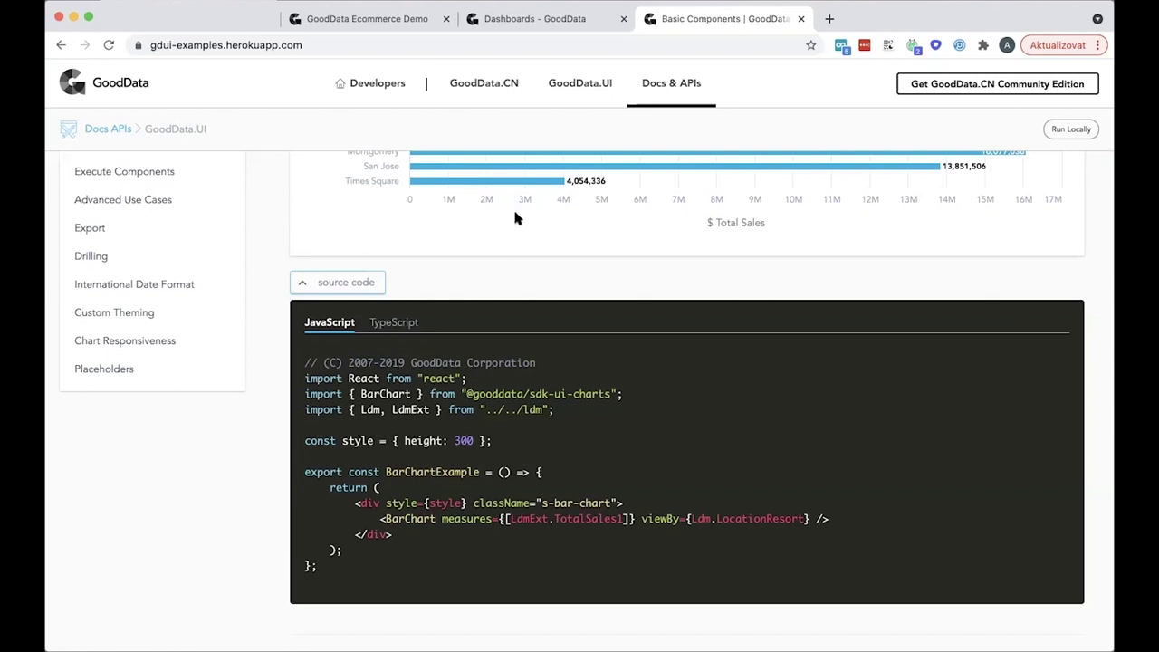
click(511, 25)
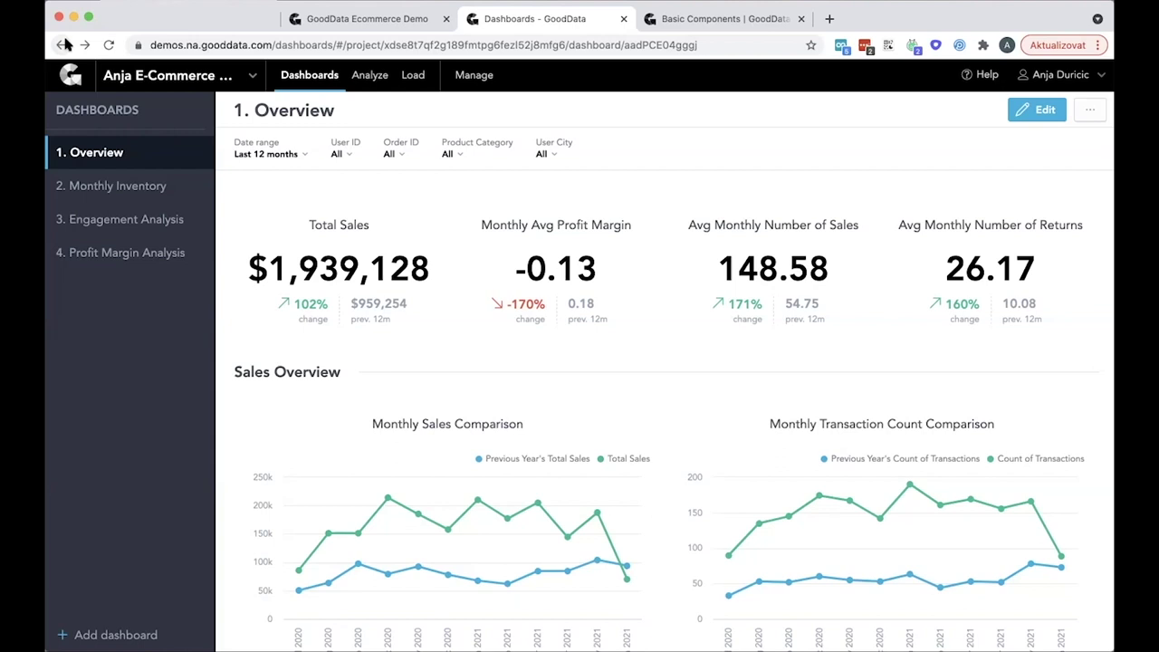
- Inspect the % Sell Through metric's MAQL definition under Manage > Metrics without changing it
click(468, 78)
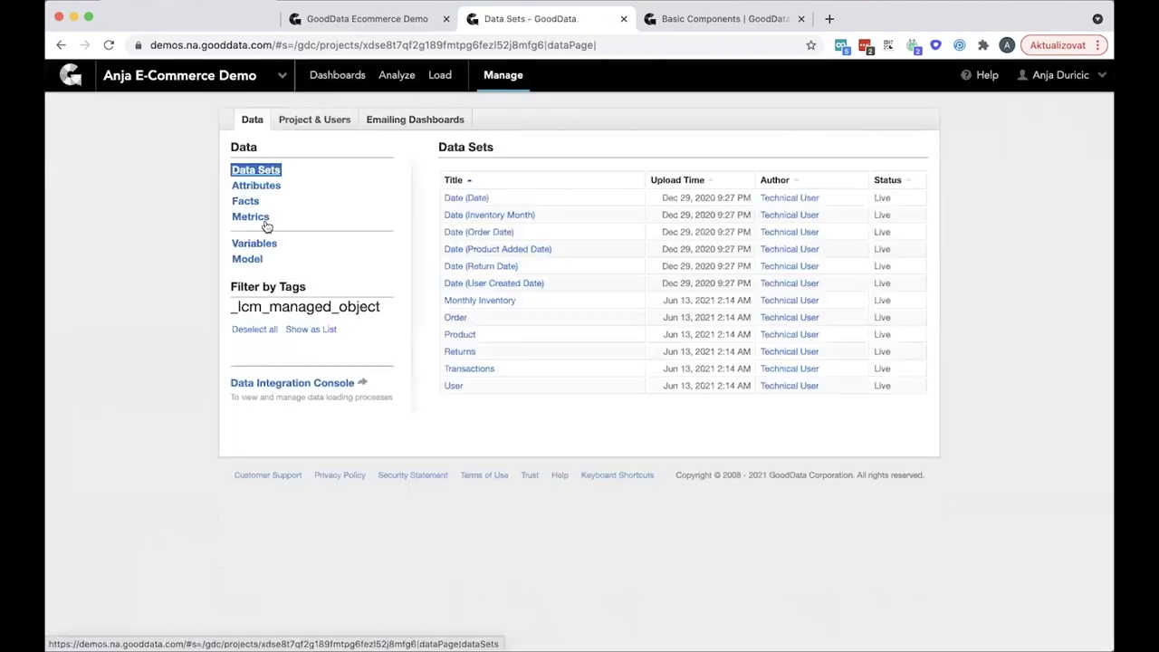
click(258, 220)
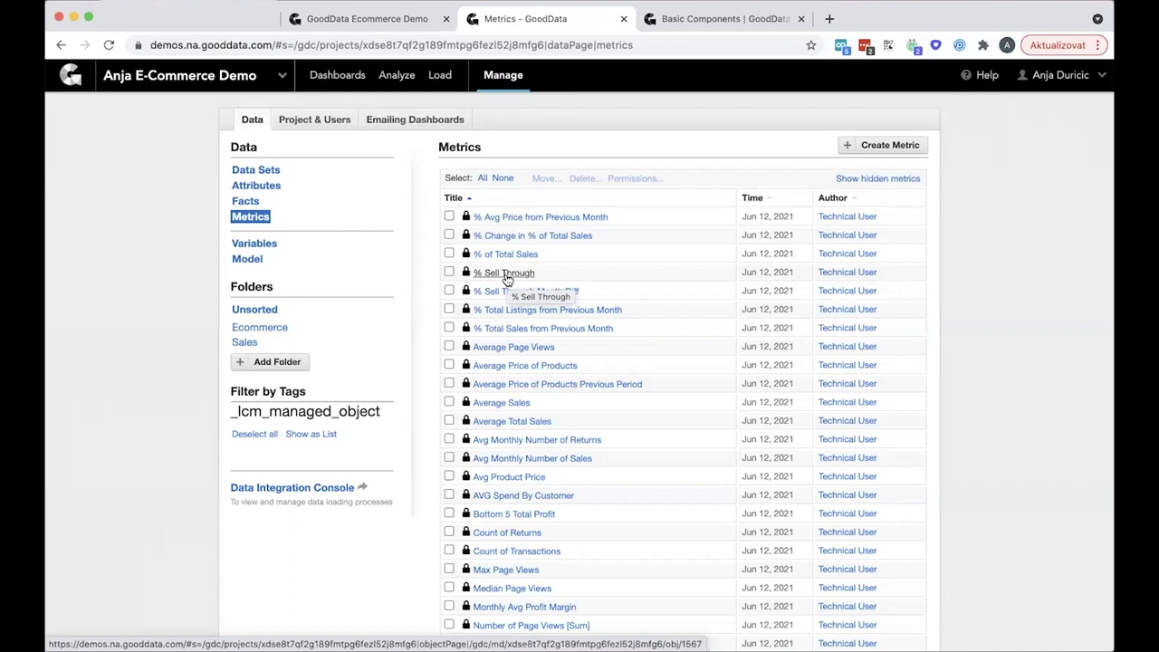
click(504, 273)
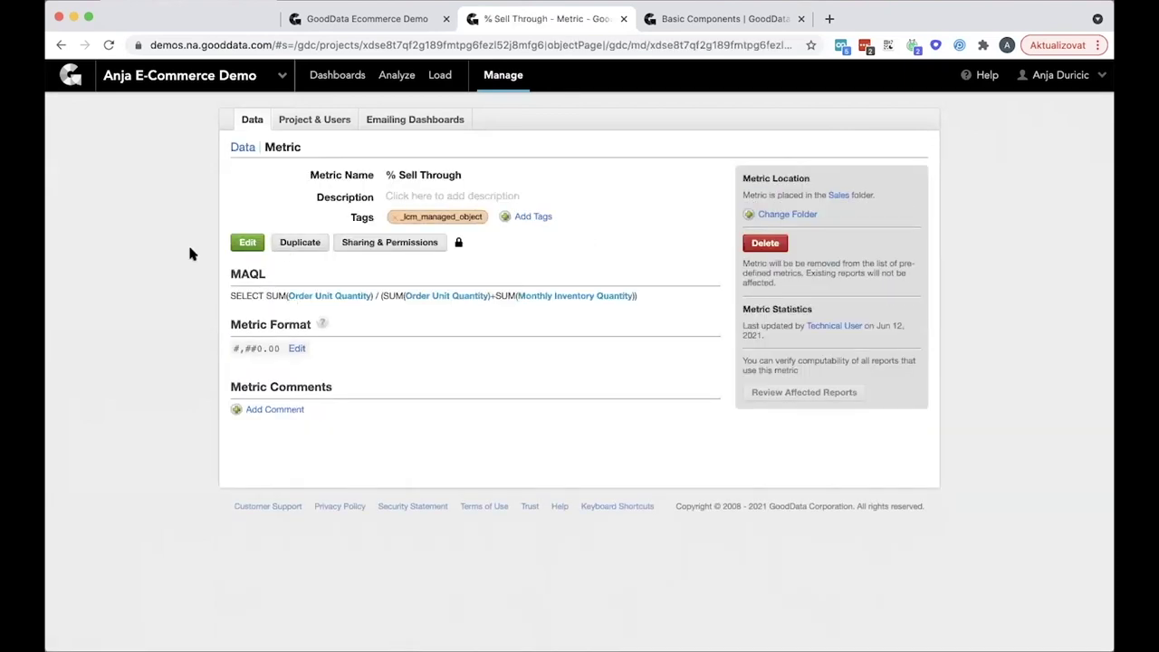
click(246, 242)
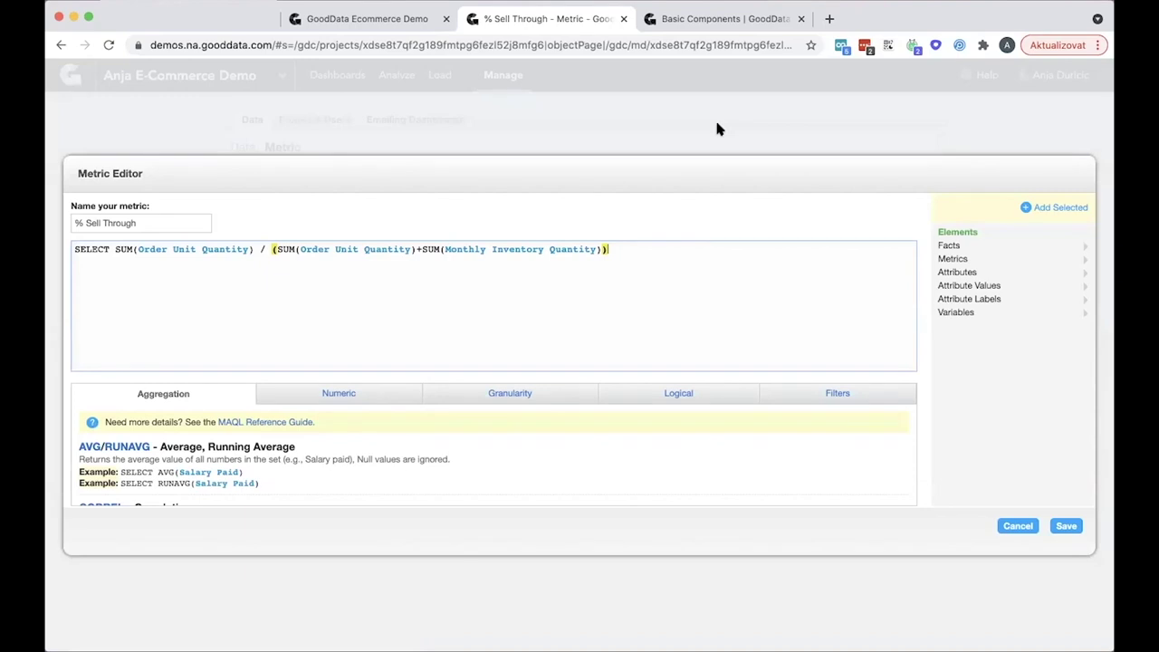
click(1028, 526)
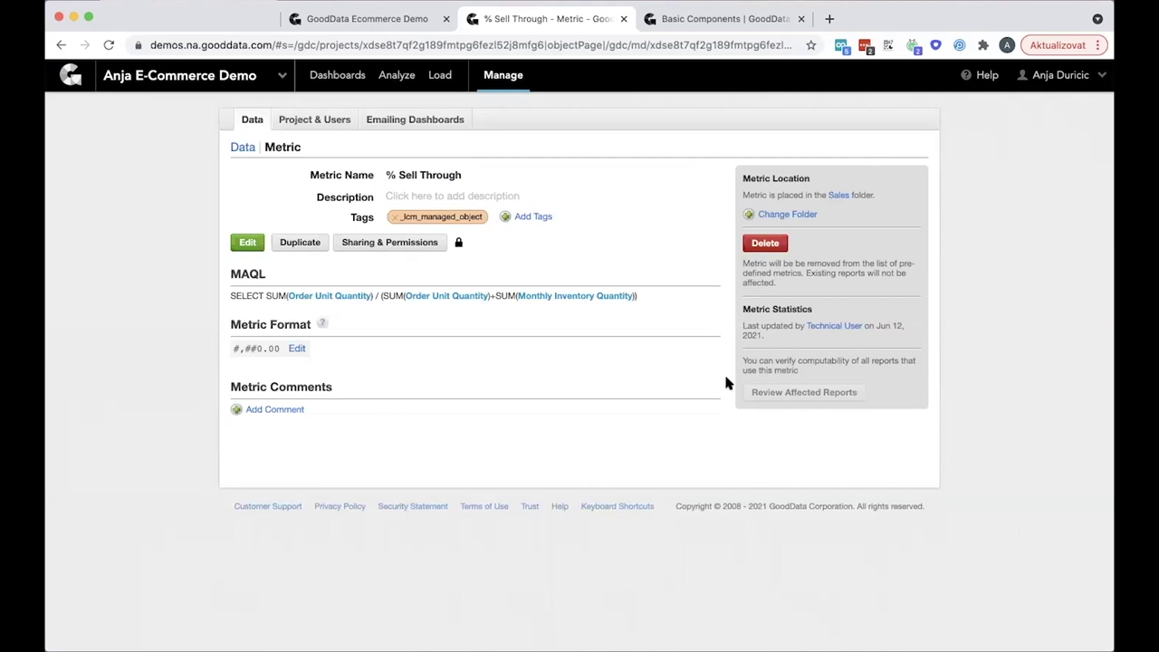
click(62, 47)
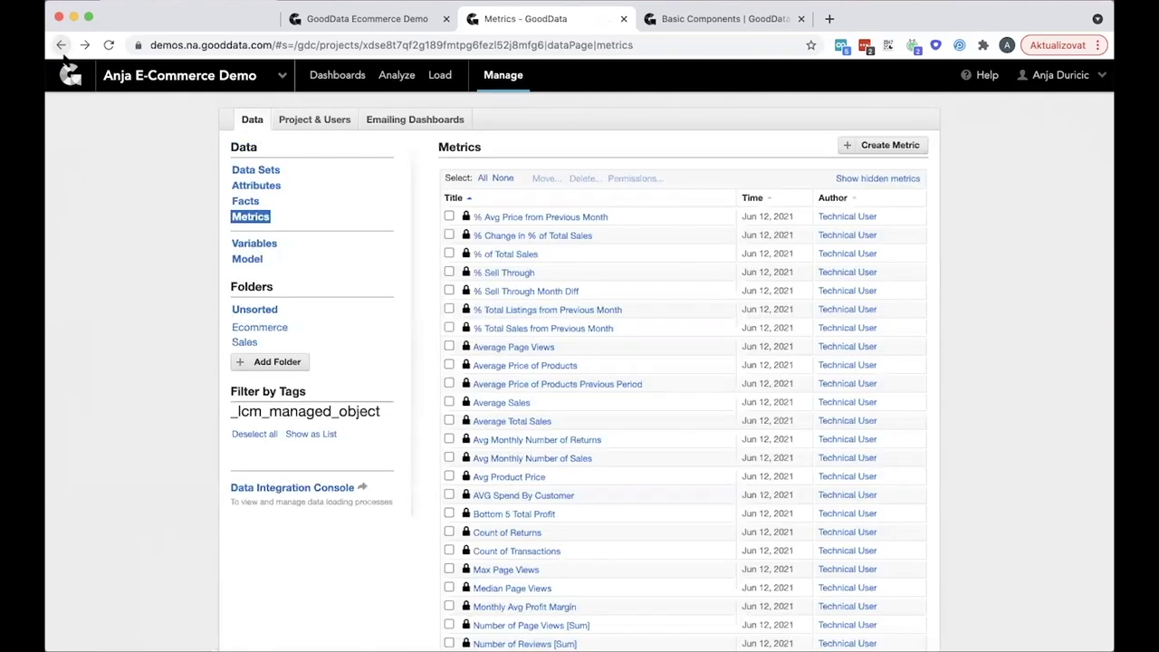
- Explore the Data Integration Console's model diagram down to Monthly Inventory, then return to Shopboard
click(276, 491)
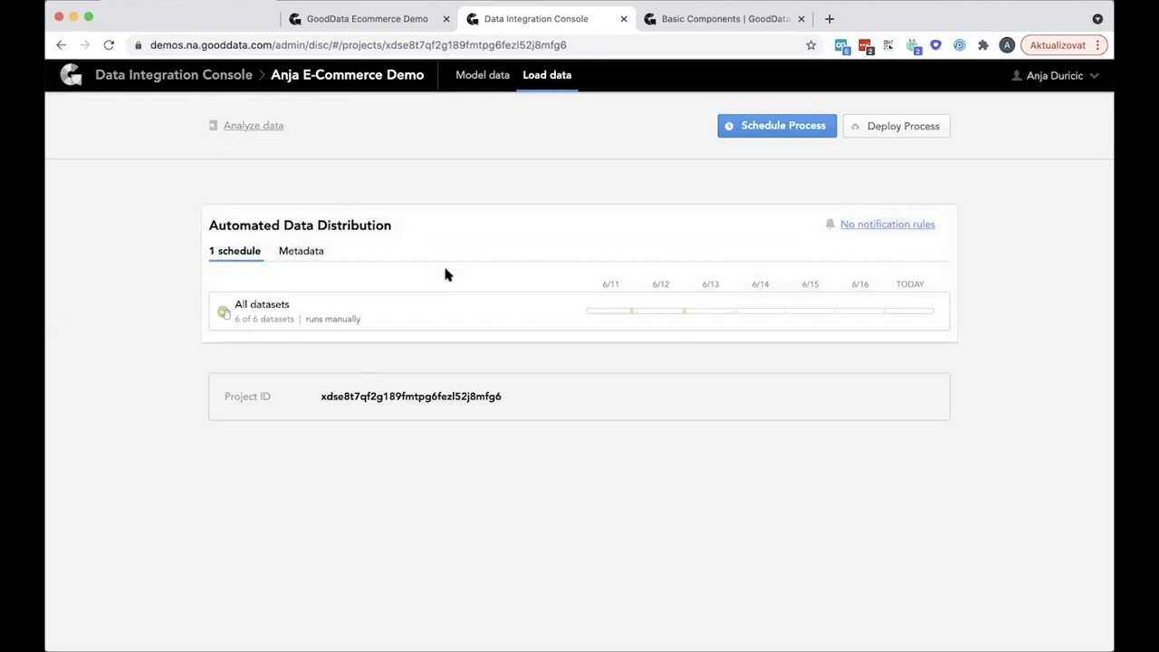
click(482, 75)
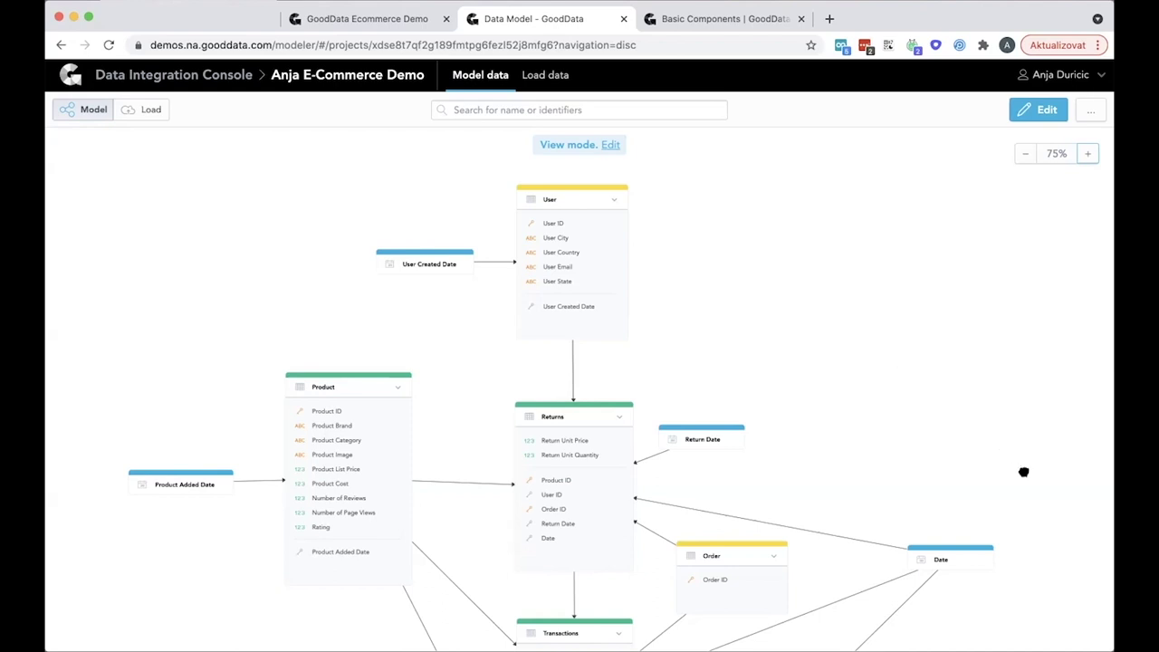
scroll(1022, 457, down, 2)
scroll(1022, 467, up, 2)
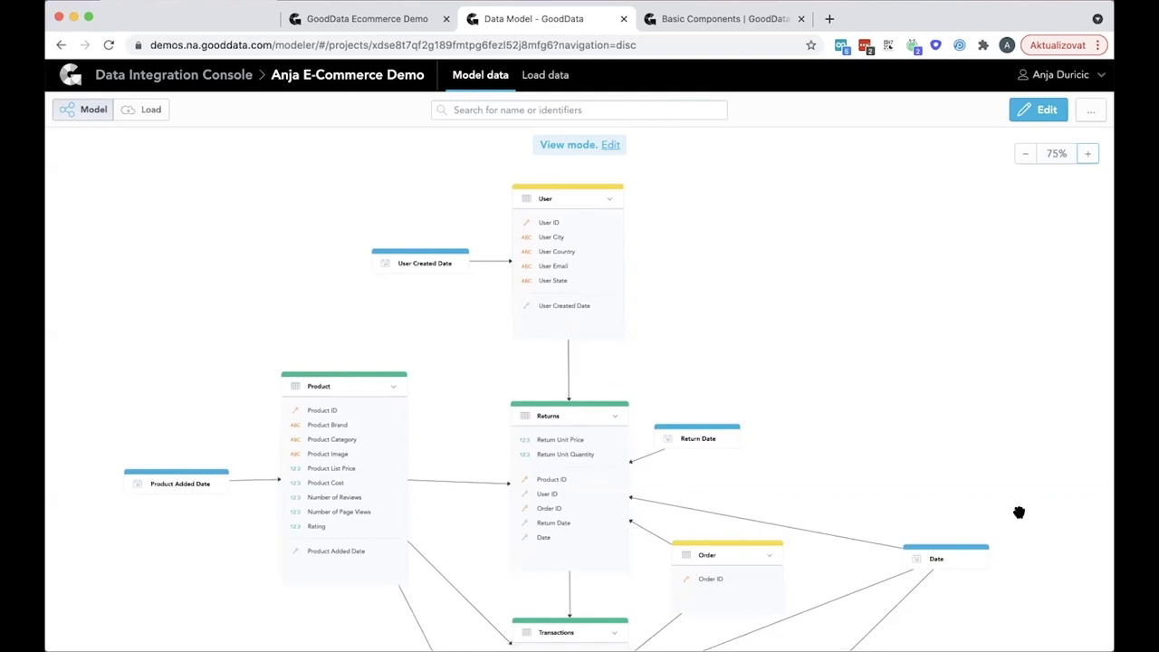
drag(1019, 513, 1012, 337)
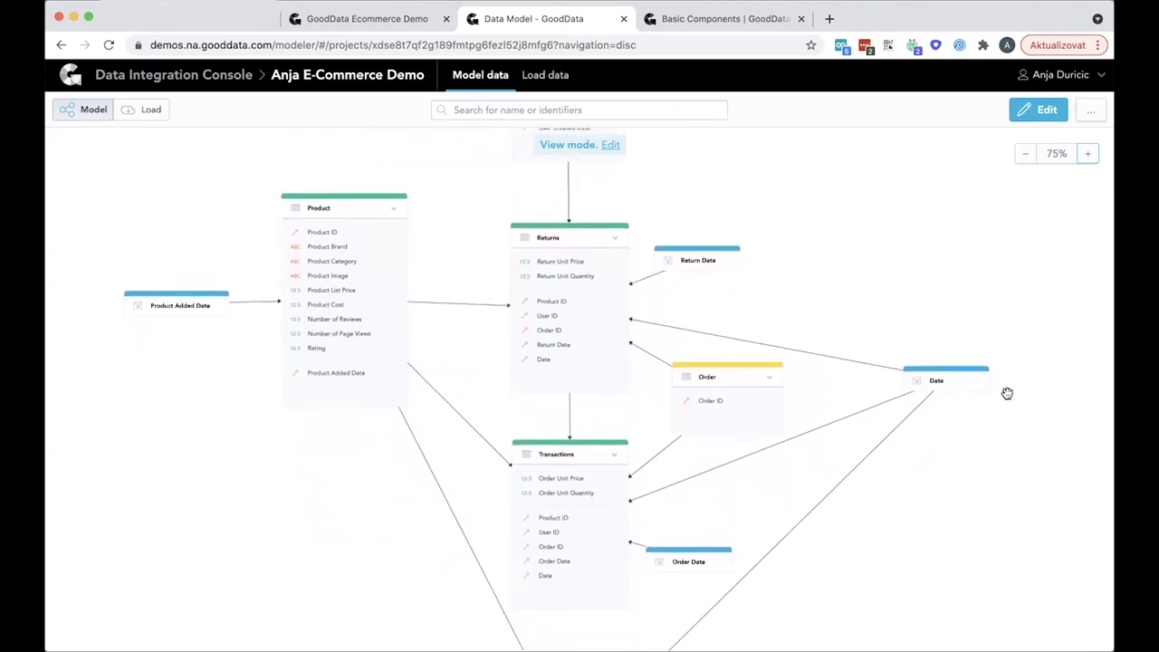
drag(992, 570, 994, 461)
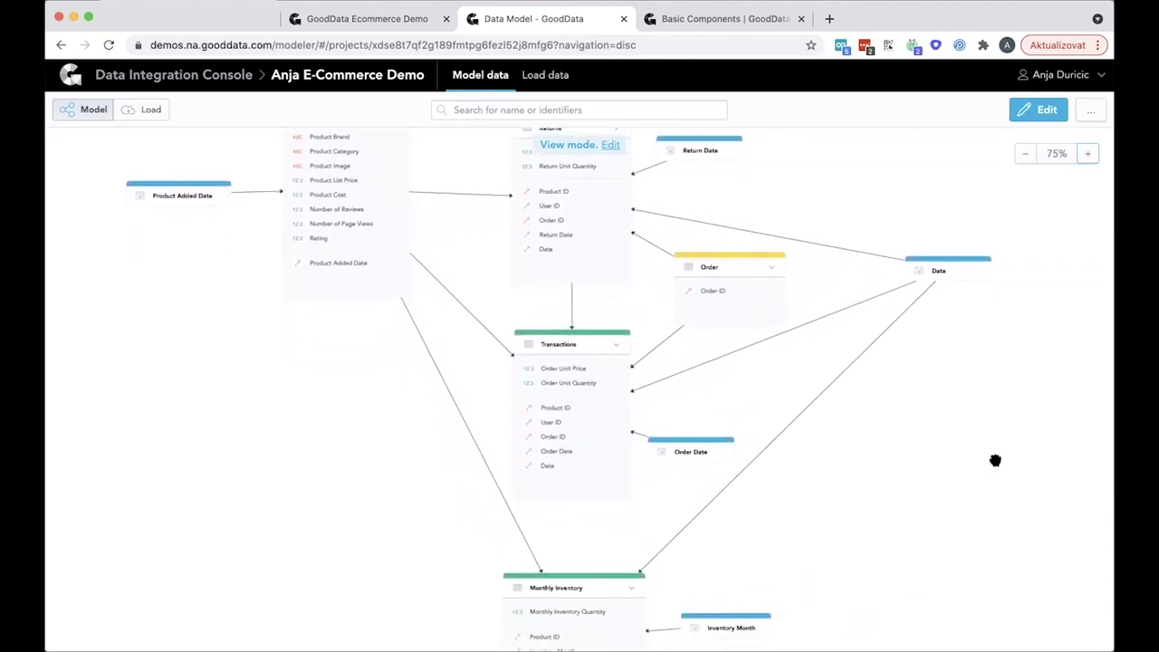
drag(993, 551, 990, 430)
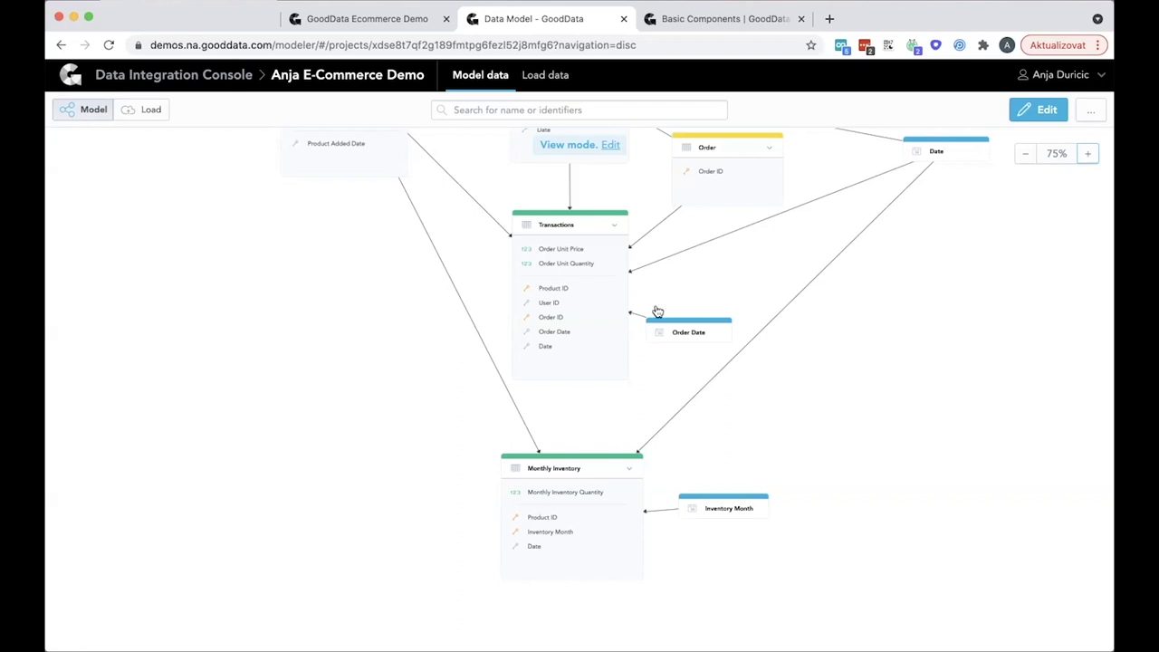
click(393, 28)
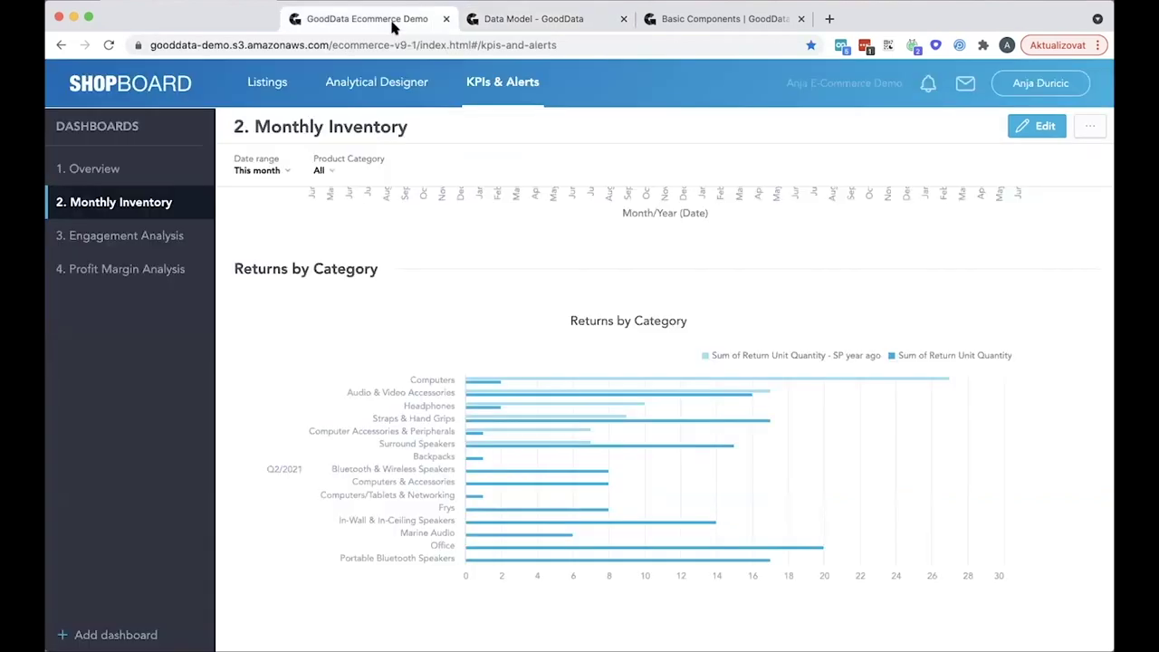
- Look over the dashboard's export options, go to the Shopboard Listings page, and clear the Apple brand filter
click(1100, 133)
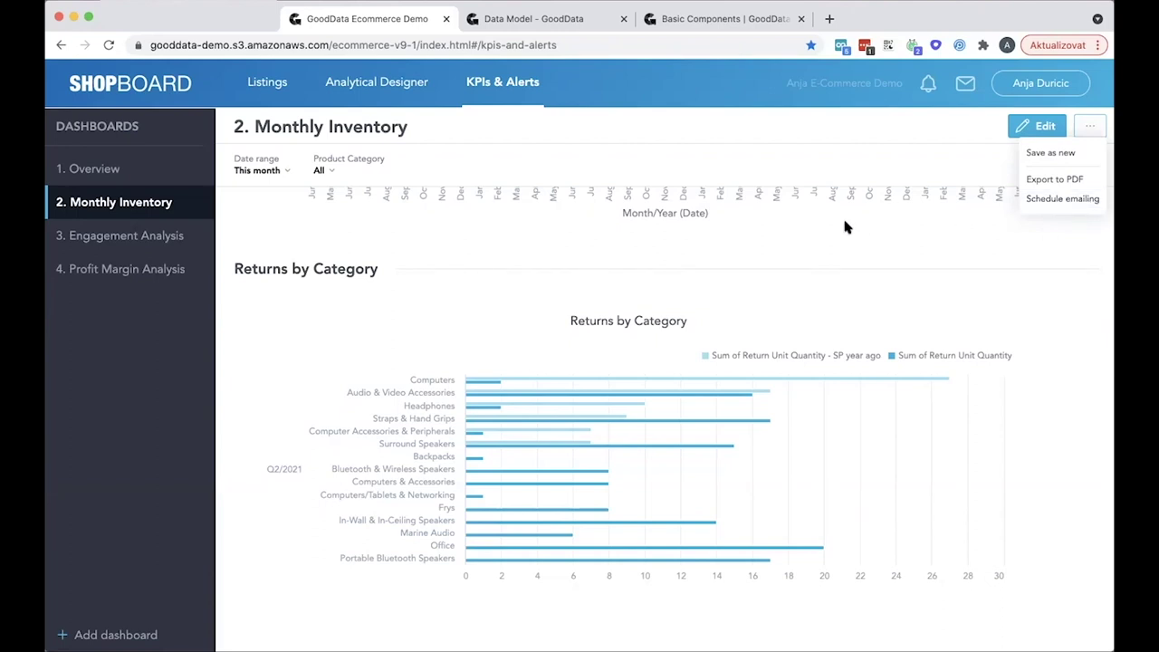
click(166, 91)
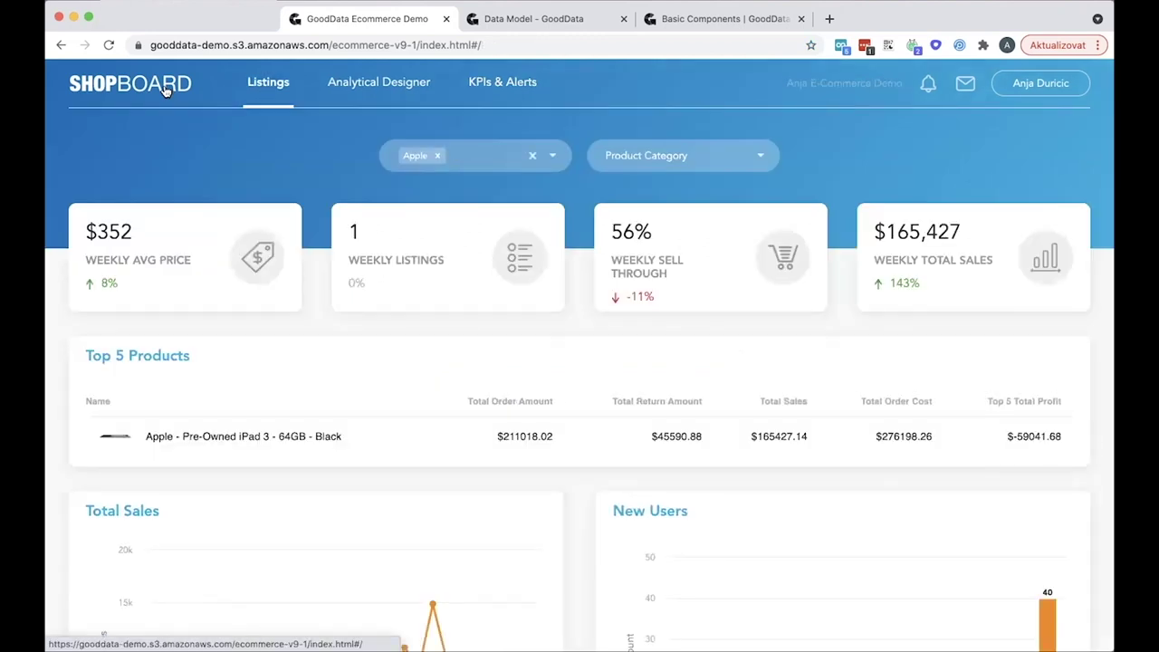
click(437, 155)
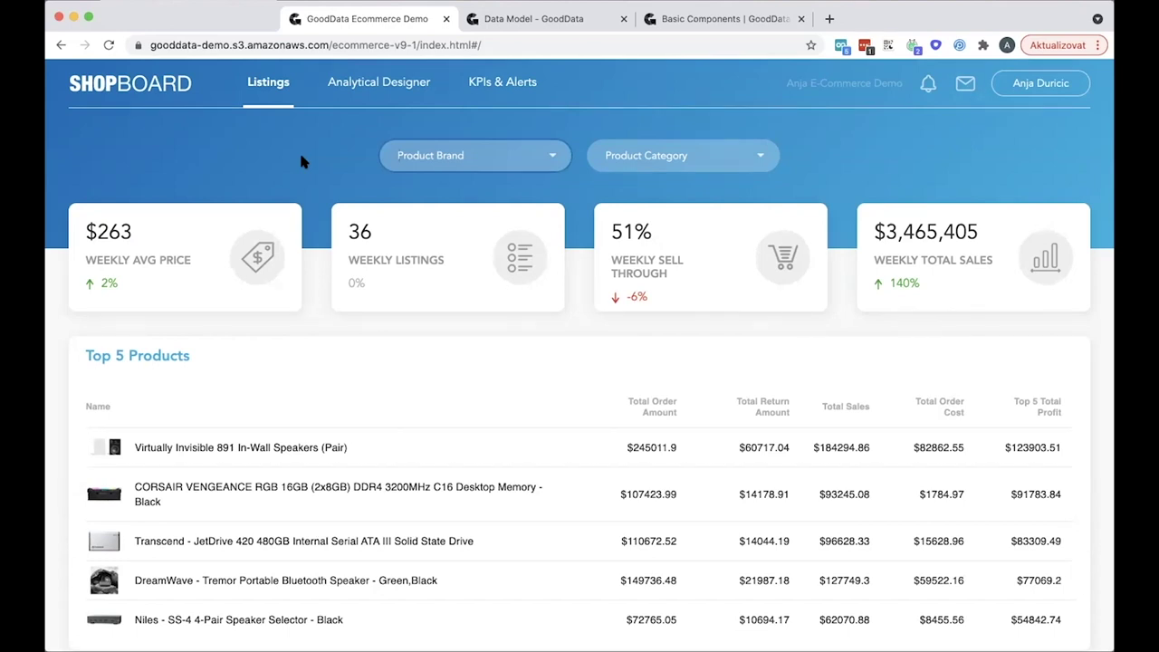
- Scroll down the unfiltered Listings page to view Top 5 Products, Total Sales and New Users charts
scroll(304, 162, down, 4)
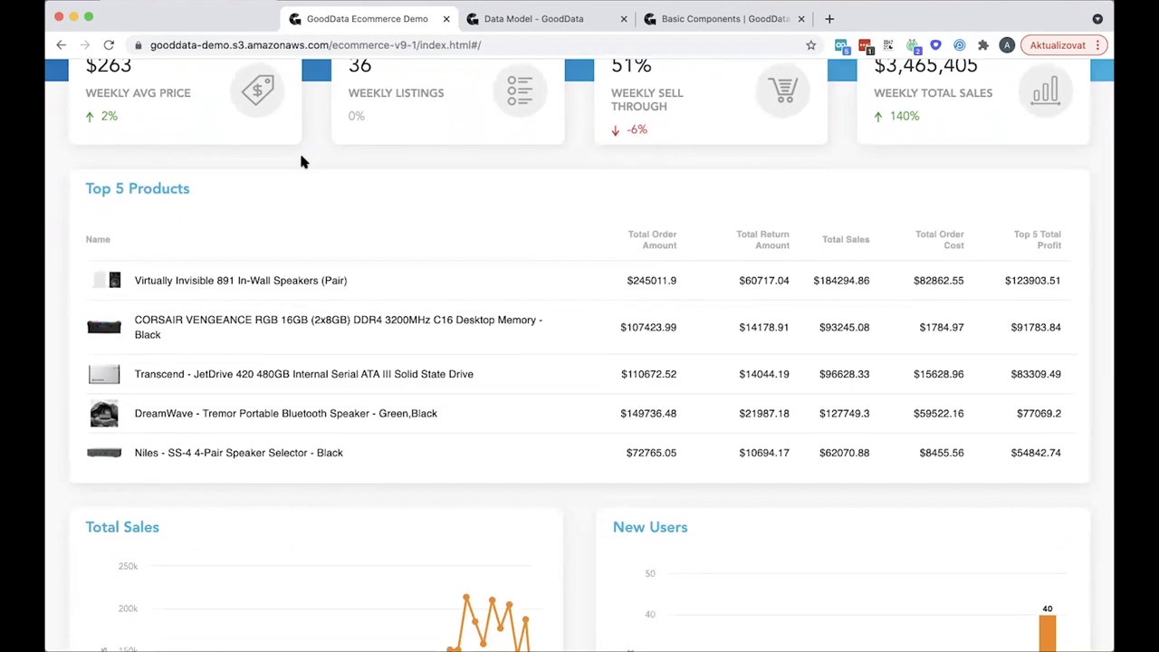